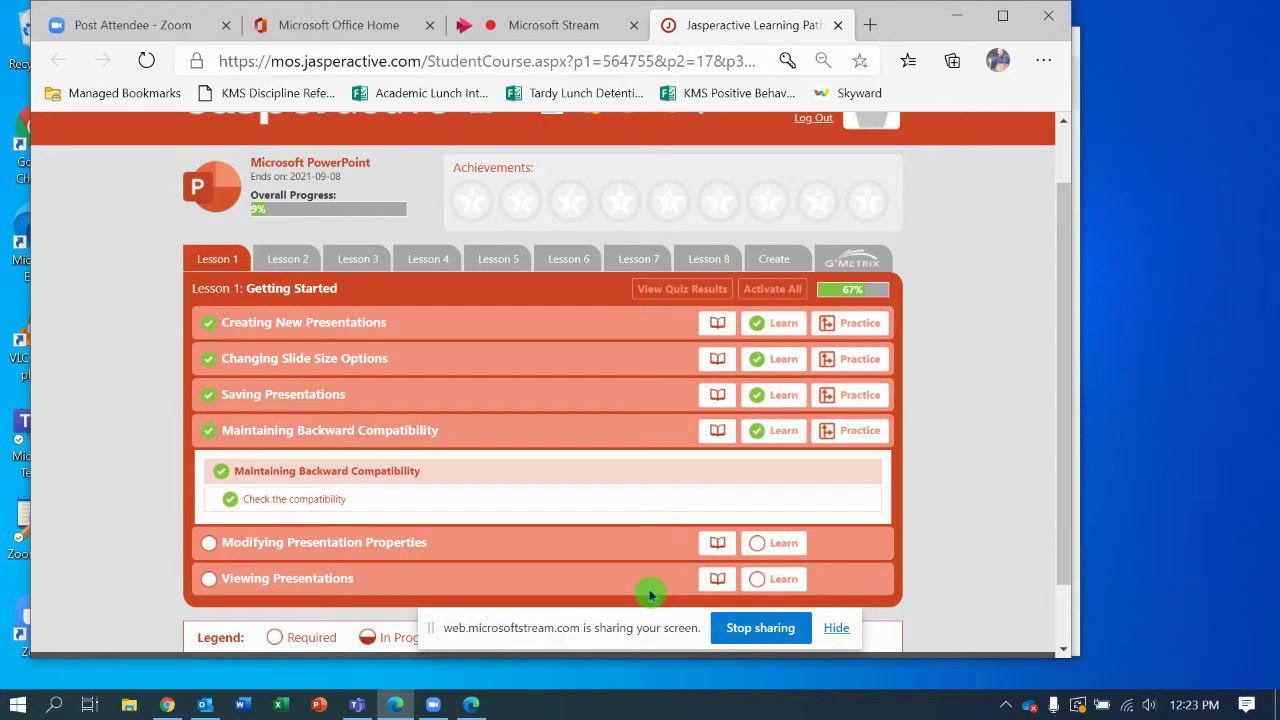
Dismiss the screen-sharing bar and launch the Modifying Presentation Properties Learn exercise.
left_click(838, 628)
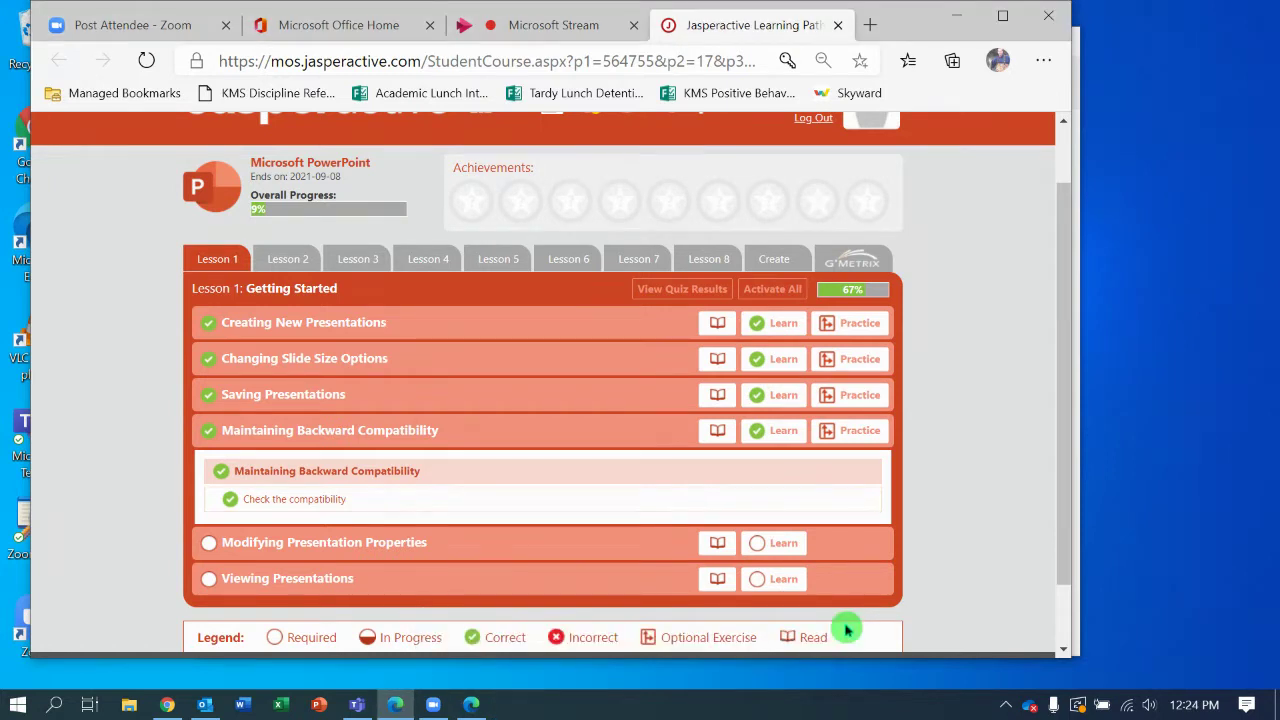
left_click(771, 558)
left_click(773, 545)
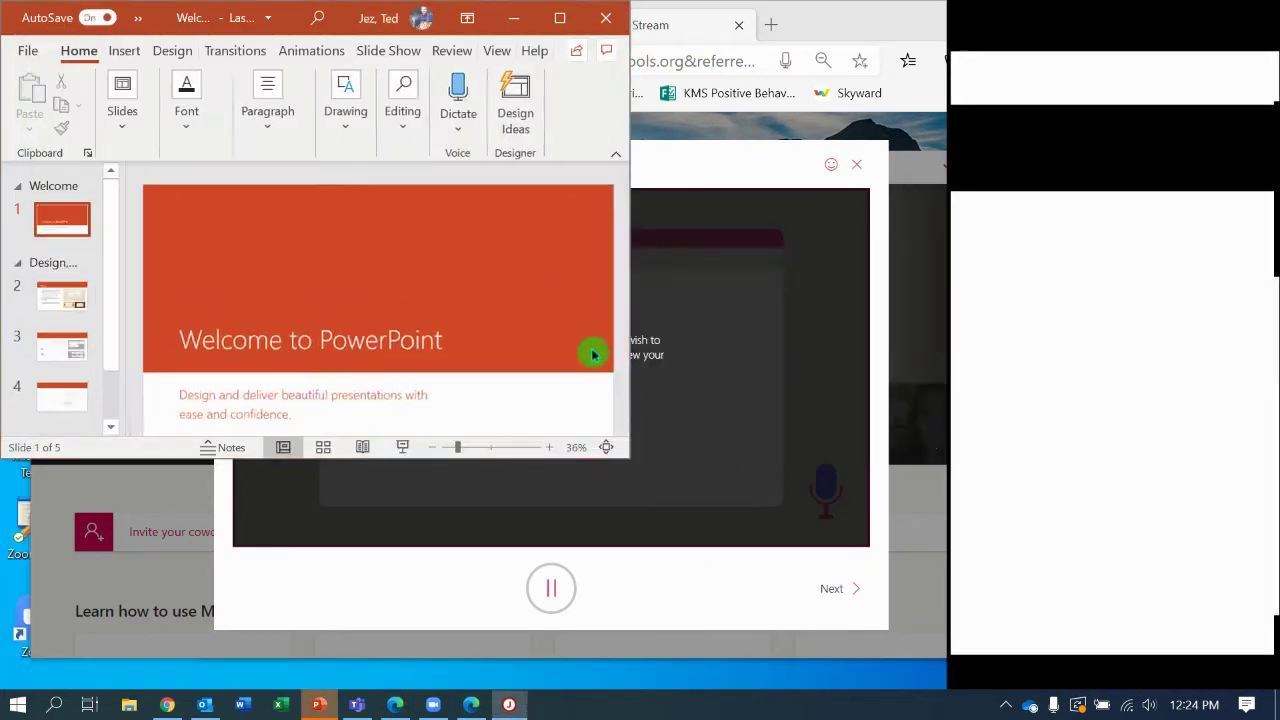
Resize the PowerPoint window larger beside the Jasperactive instructions panel.
left_click_drag(631, 460, 932, 684)
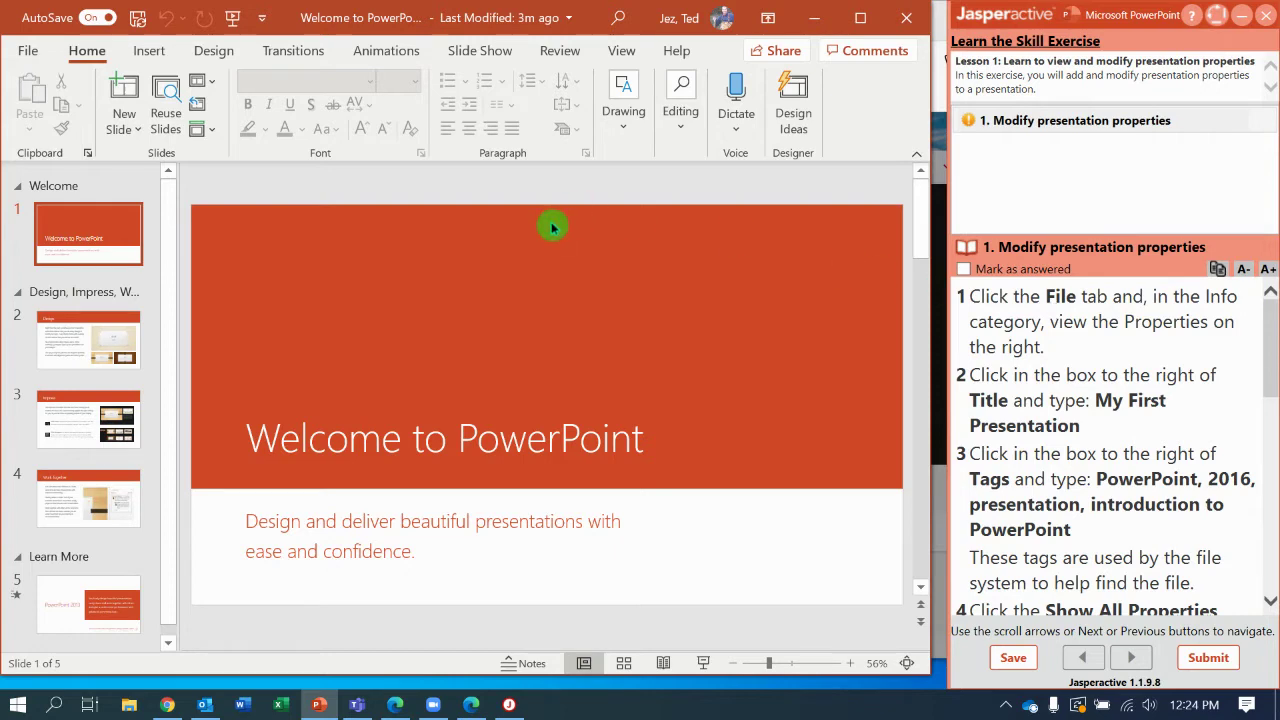
On the File Info page, set the Title property to 'My First Presentation'.
left_click(28, 52)
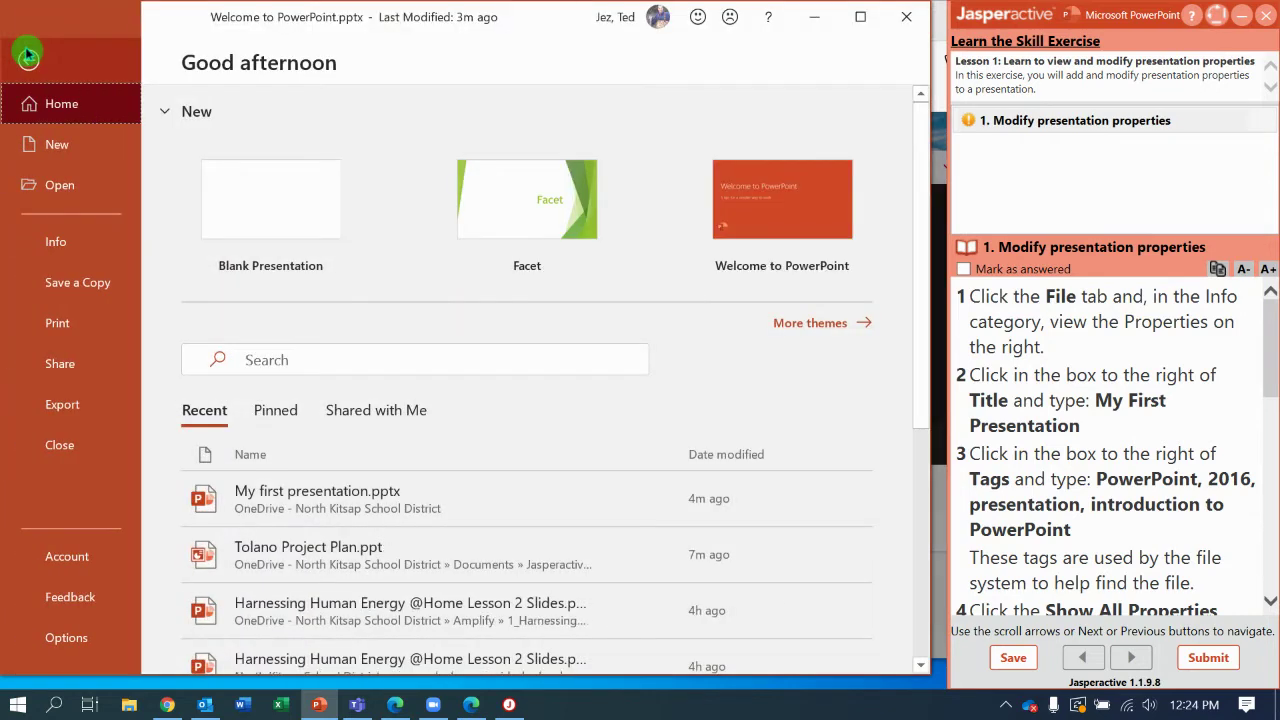
left_click(88, 242)
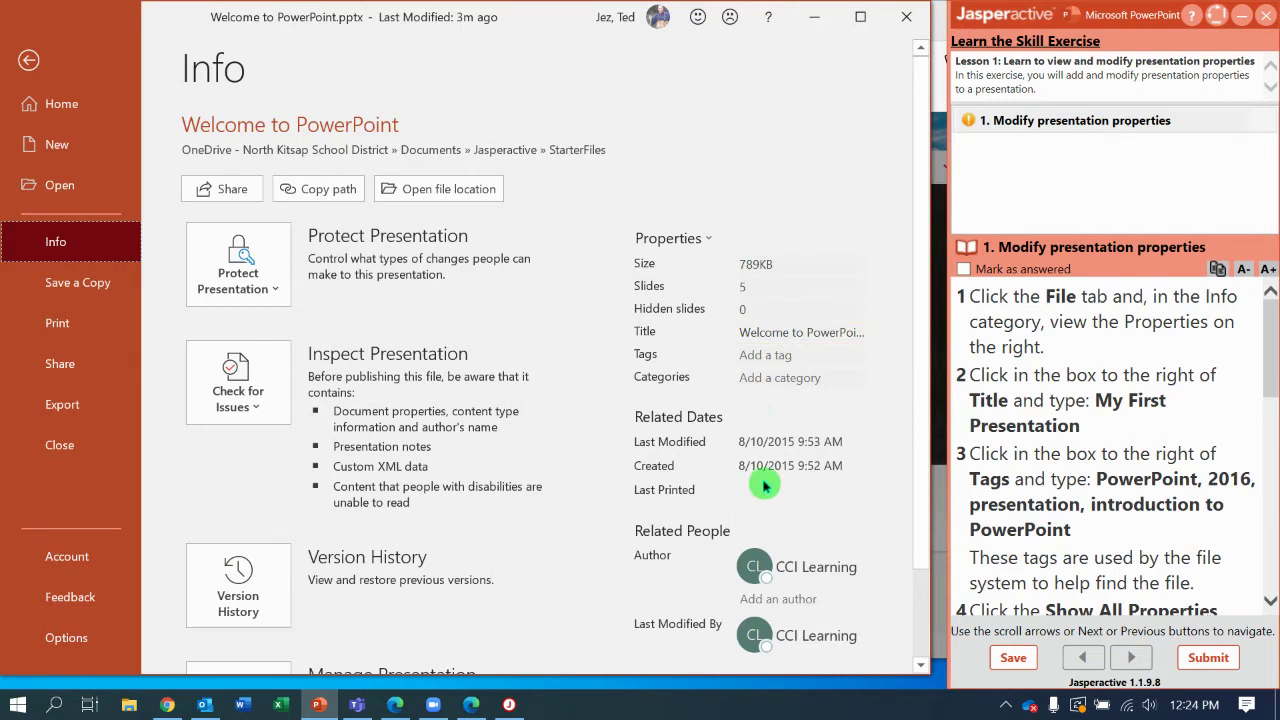
left_click(786, 334)
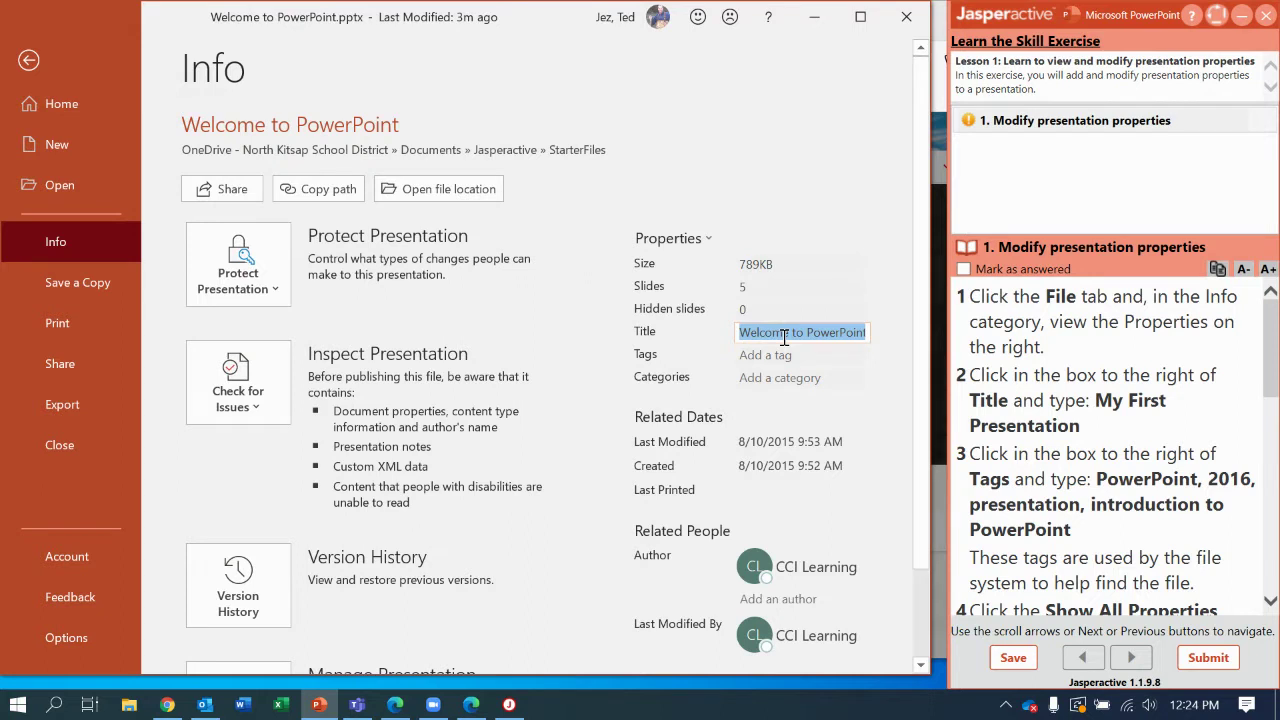
type("My First Present")
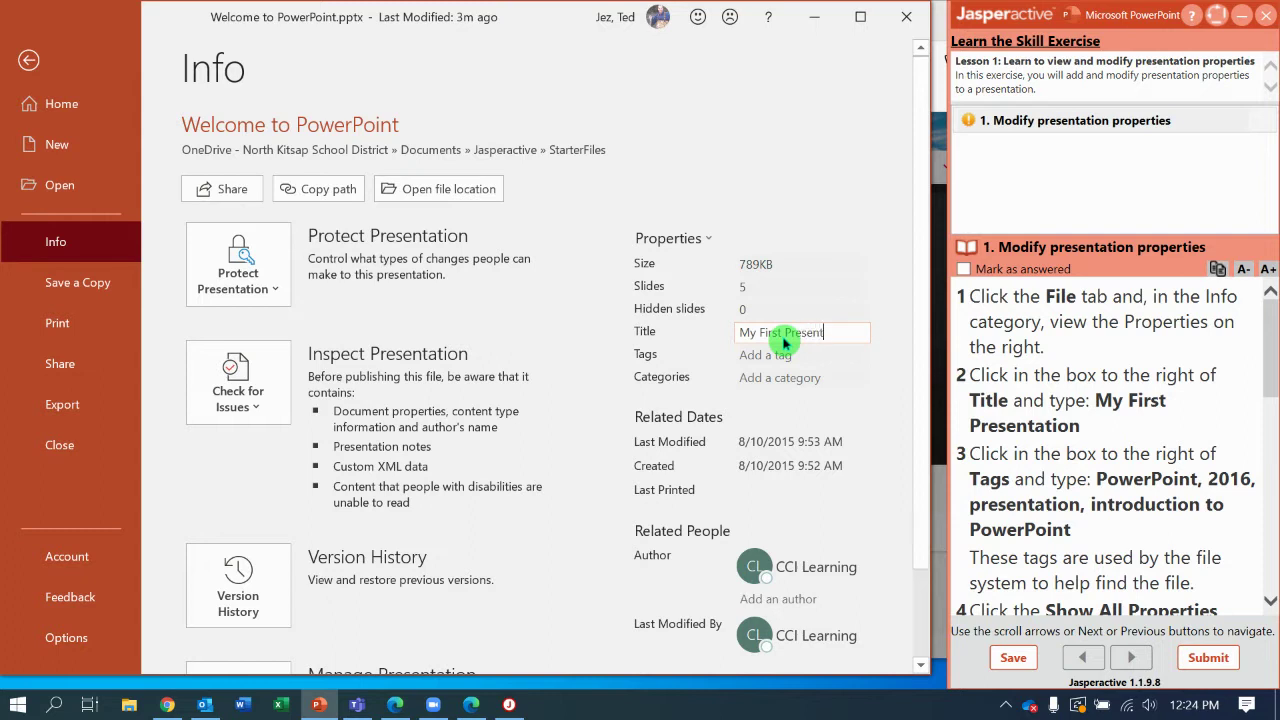
type("ation")
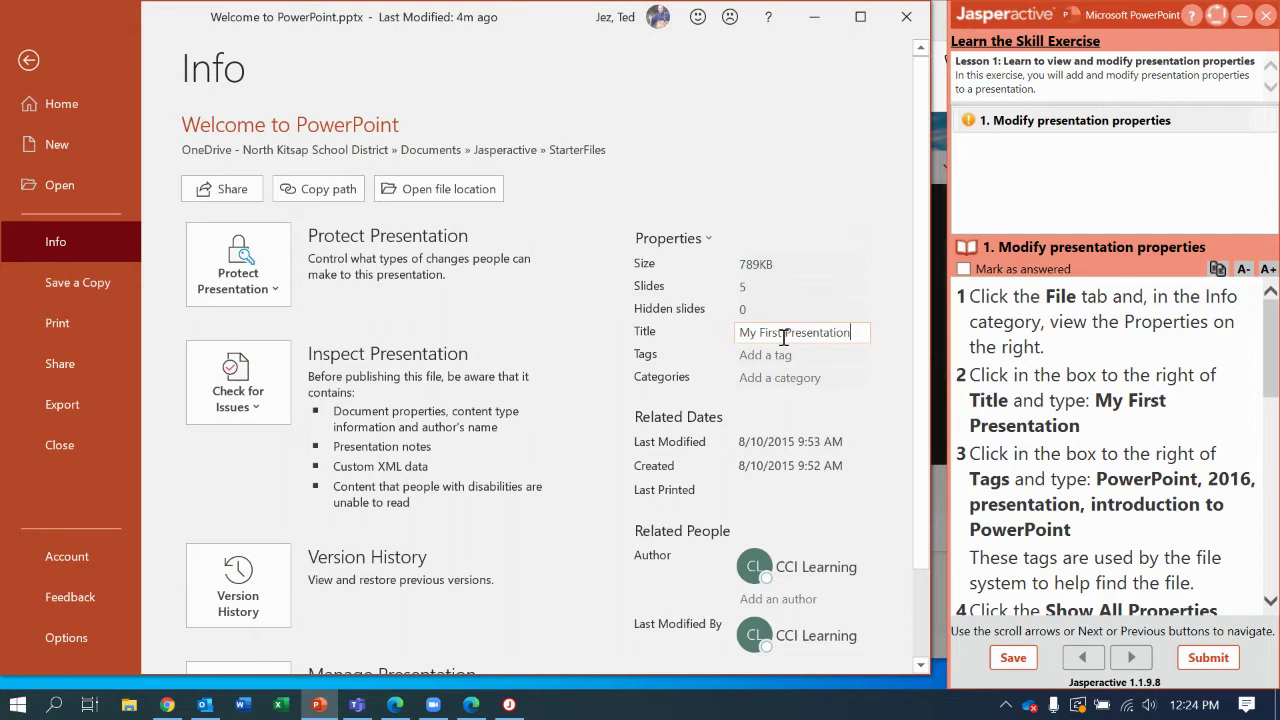
Enter the tags 'PowerPoint, 2016, presentation, introduction to PowerPoint' in the Tags box.
left_click(757, 354)
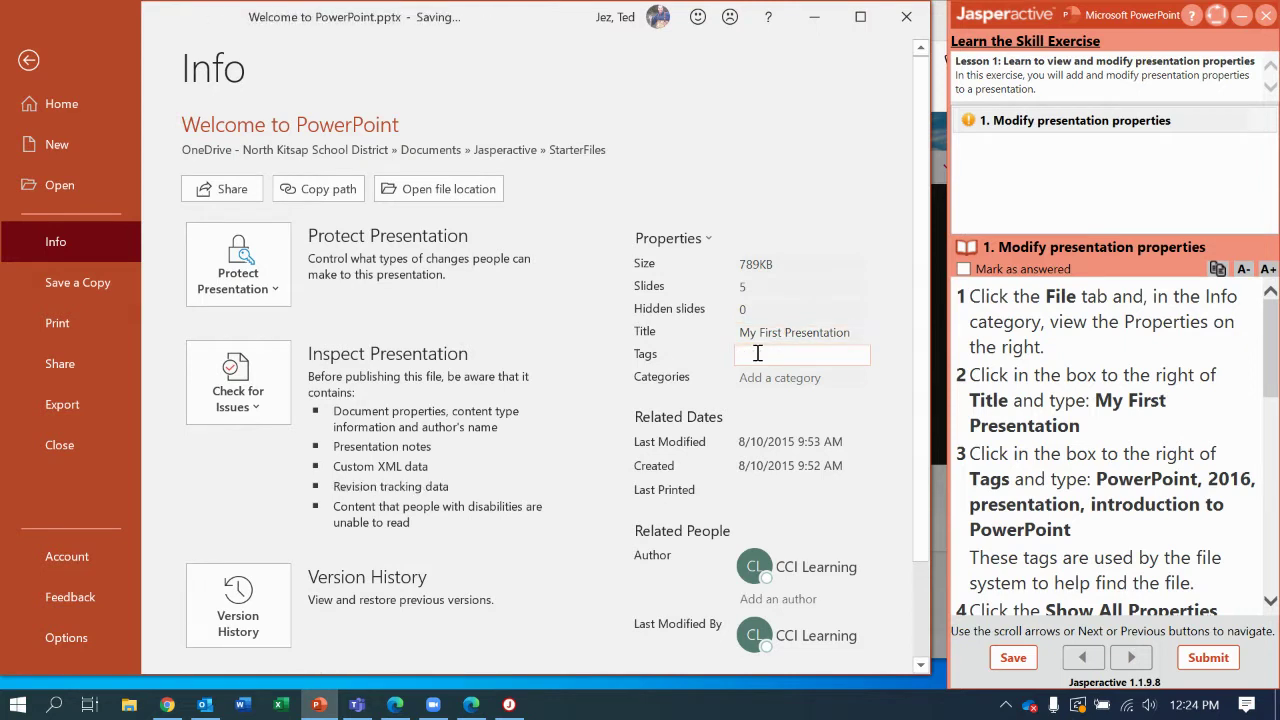
left_click(757, 355)
type("PowerPoint, 2016,")
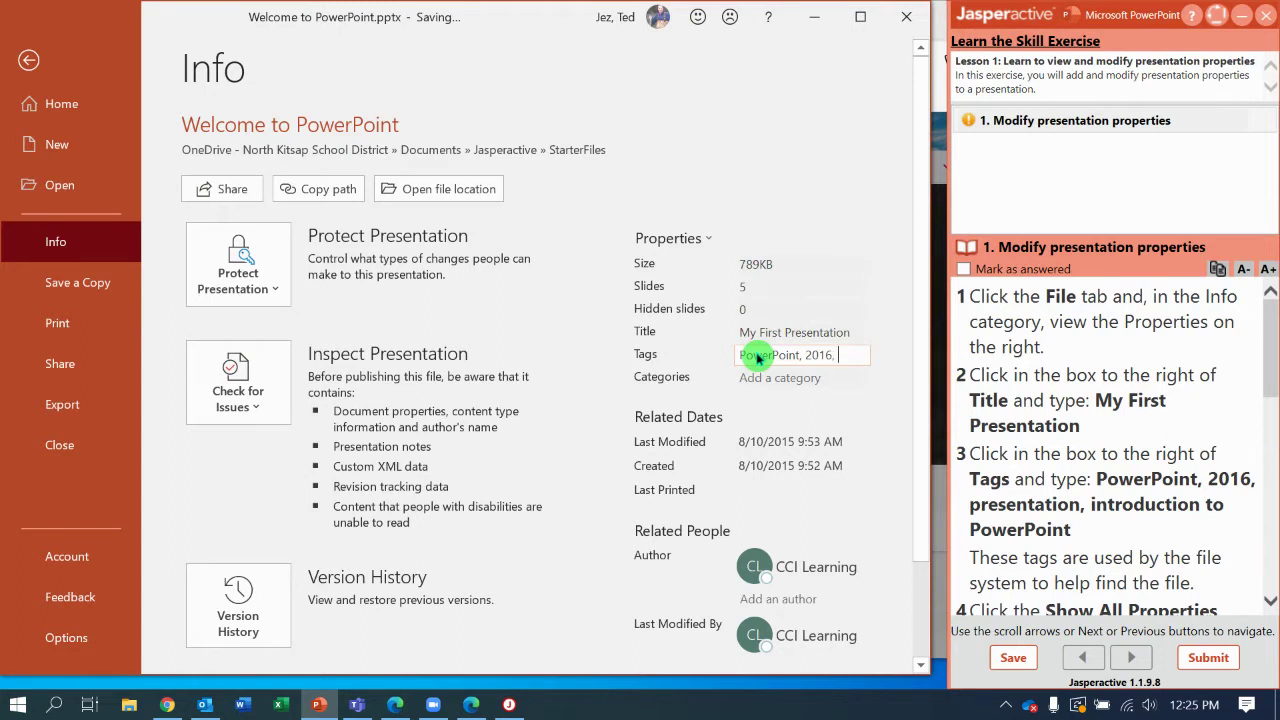
type("resentati")
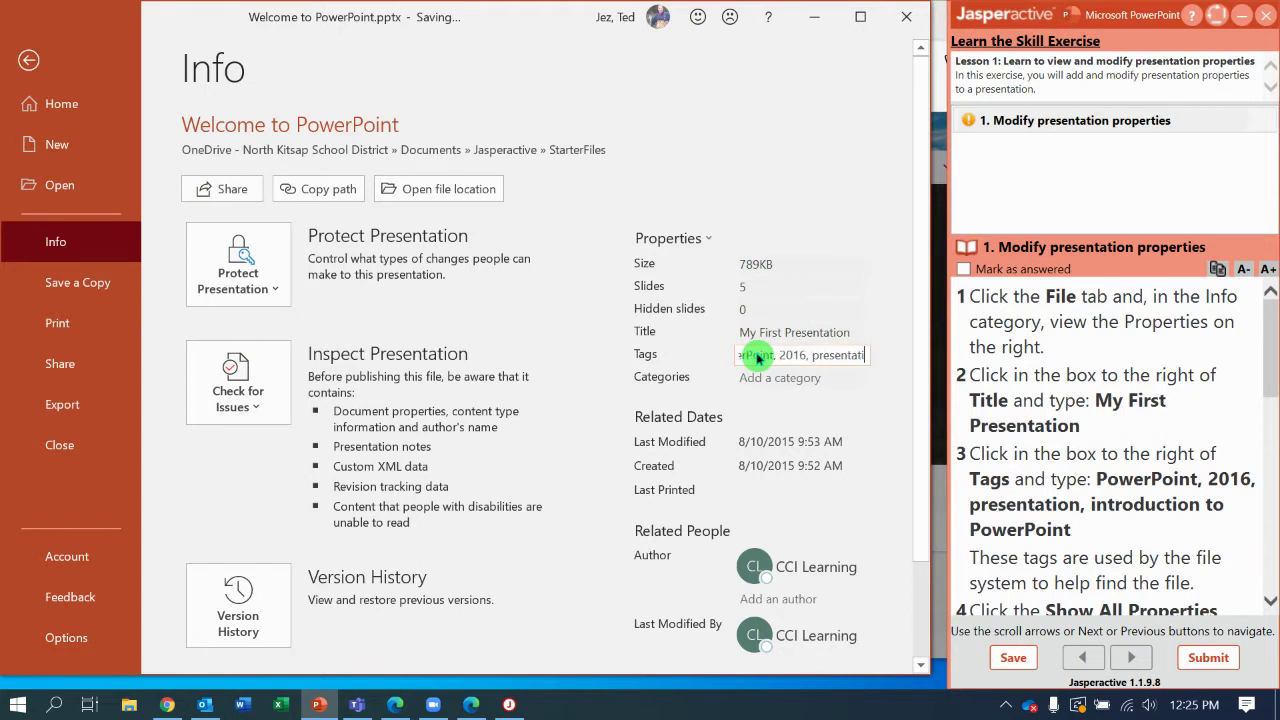
type("on, intor")
type("duction to P")
type("owerPoint")
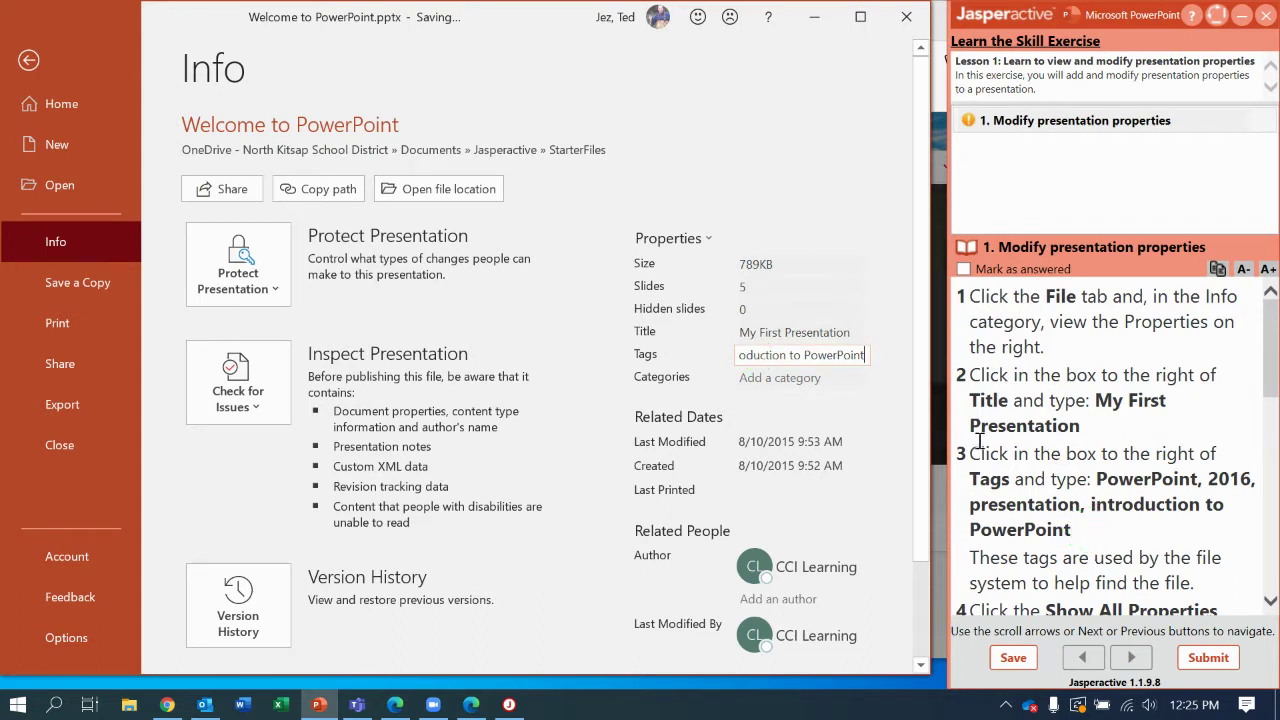
left_click(812, 381)
Retype the same tag list in the Tags property.
left_click(814, 444)
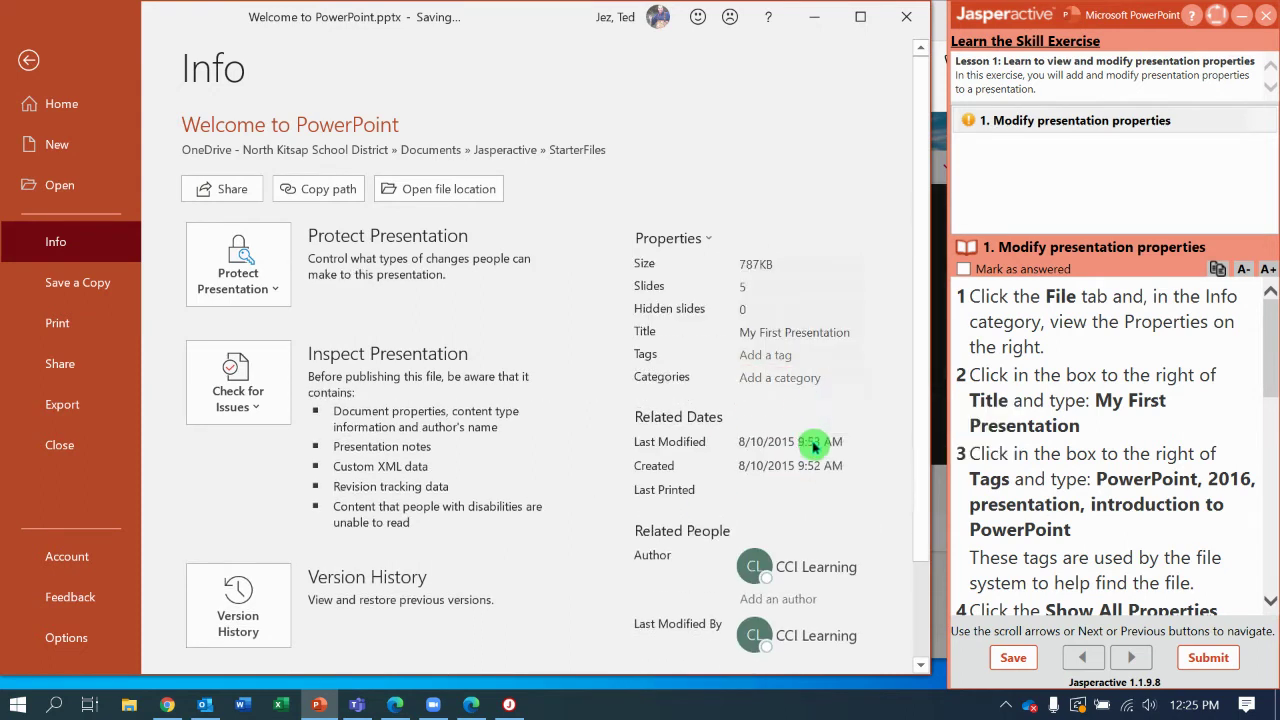
left_click(811, 355)
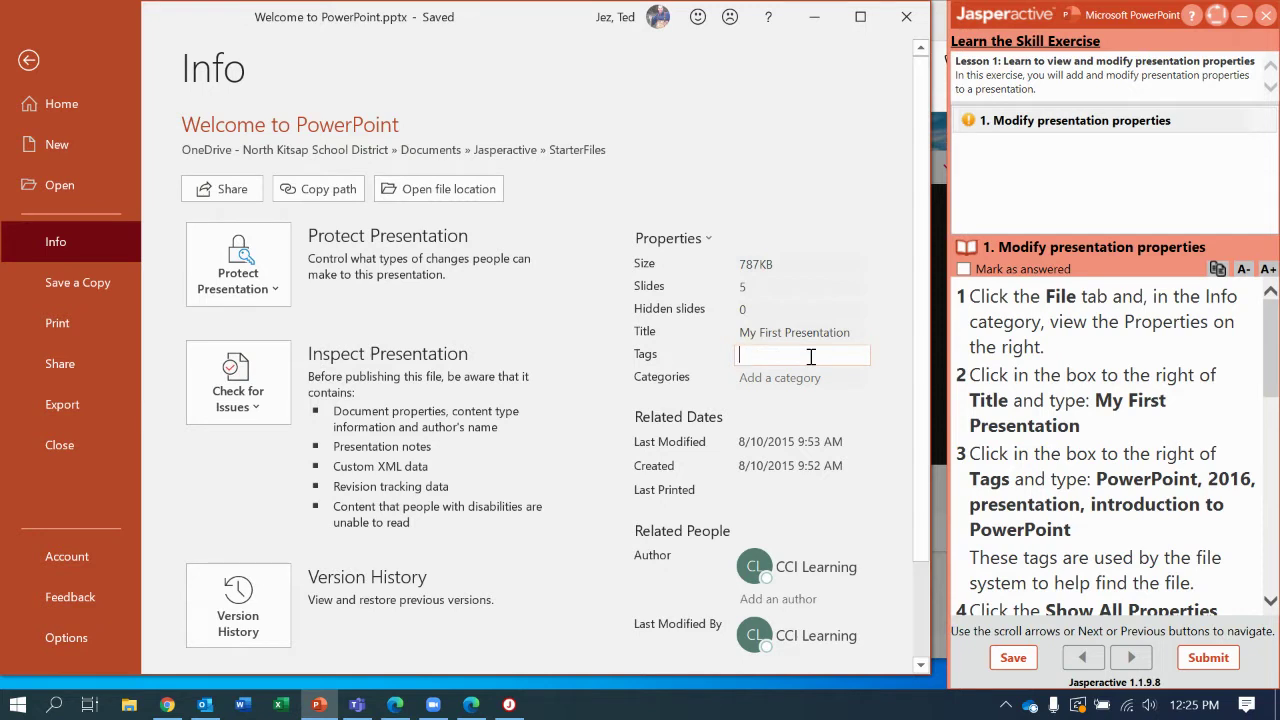
type("PowerPoint, 2016,")
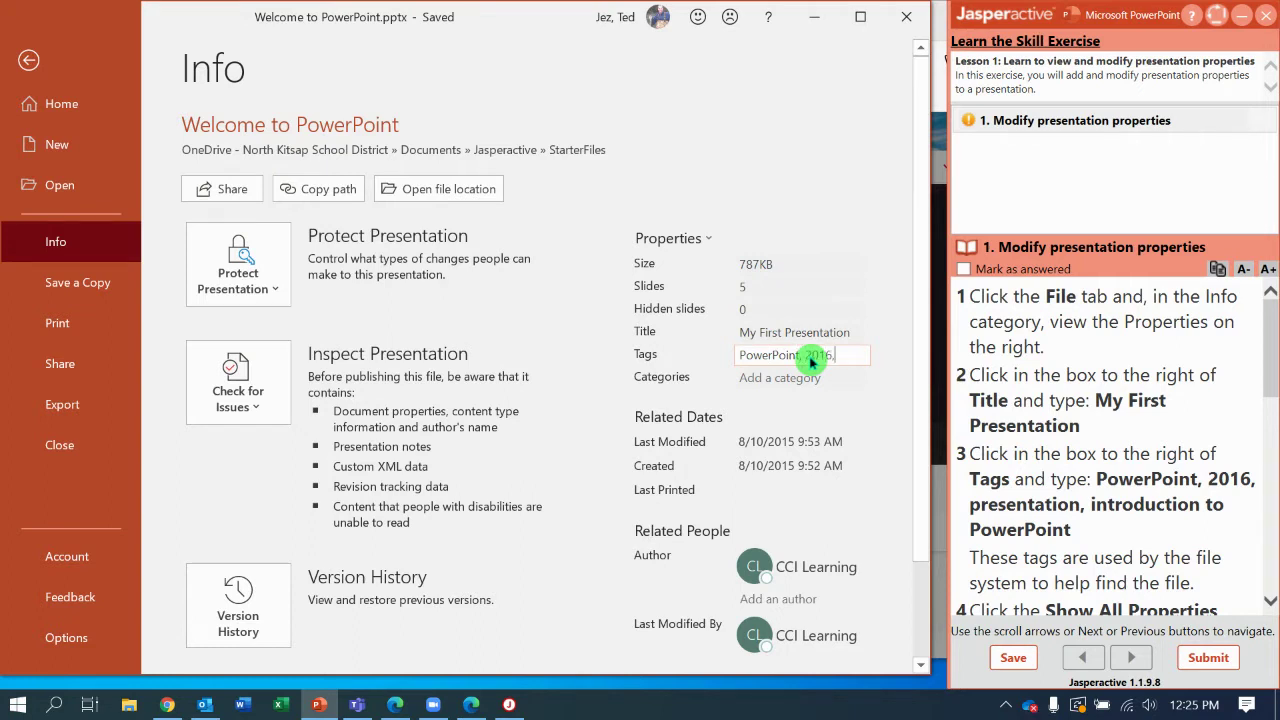
type("esen")
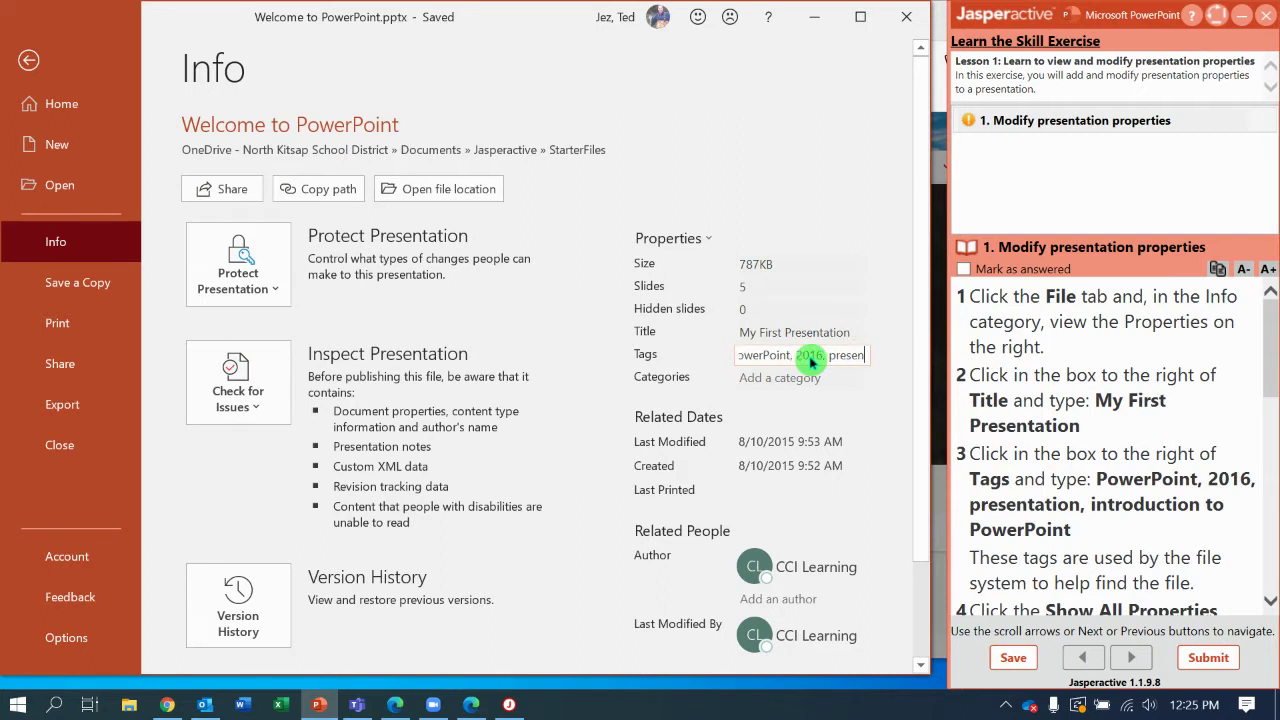
type("tation, intor")
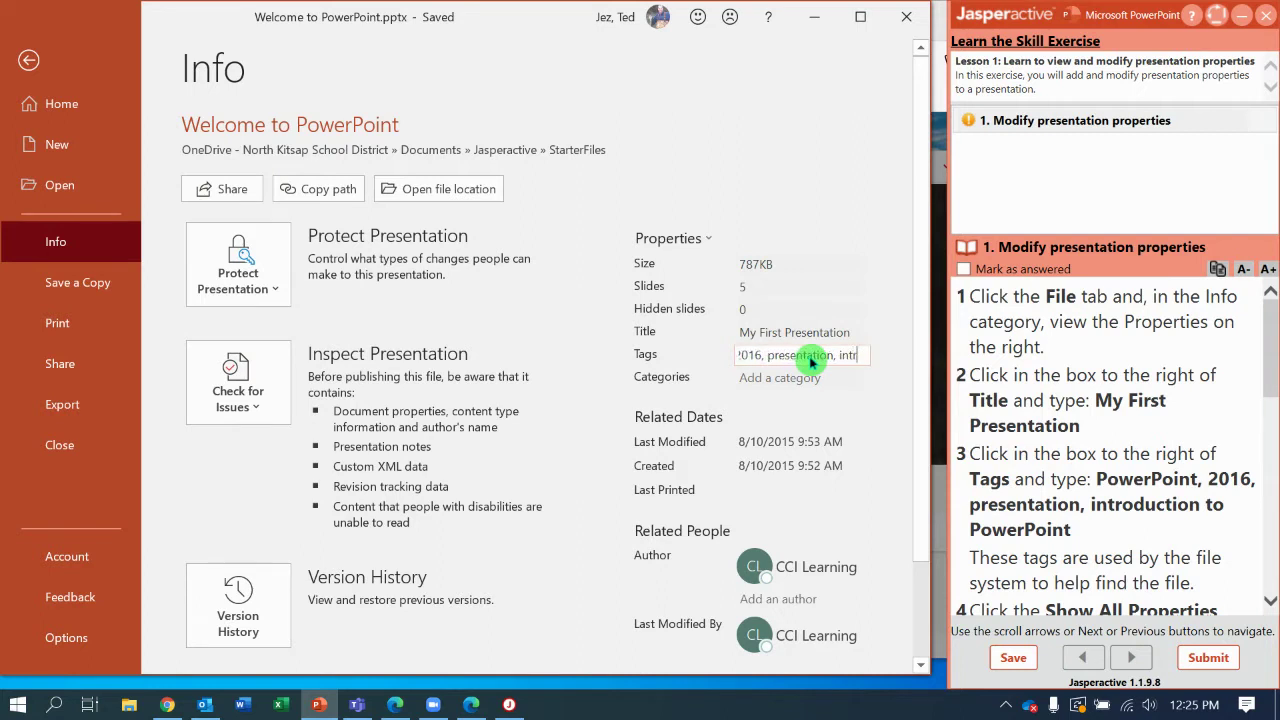
type("duction to PowerPoint")
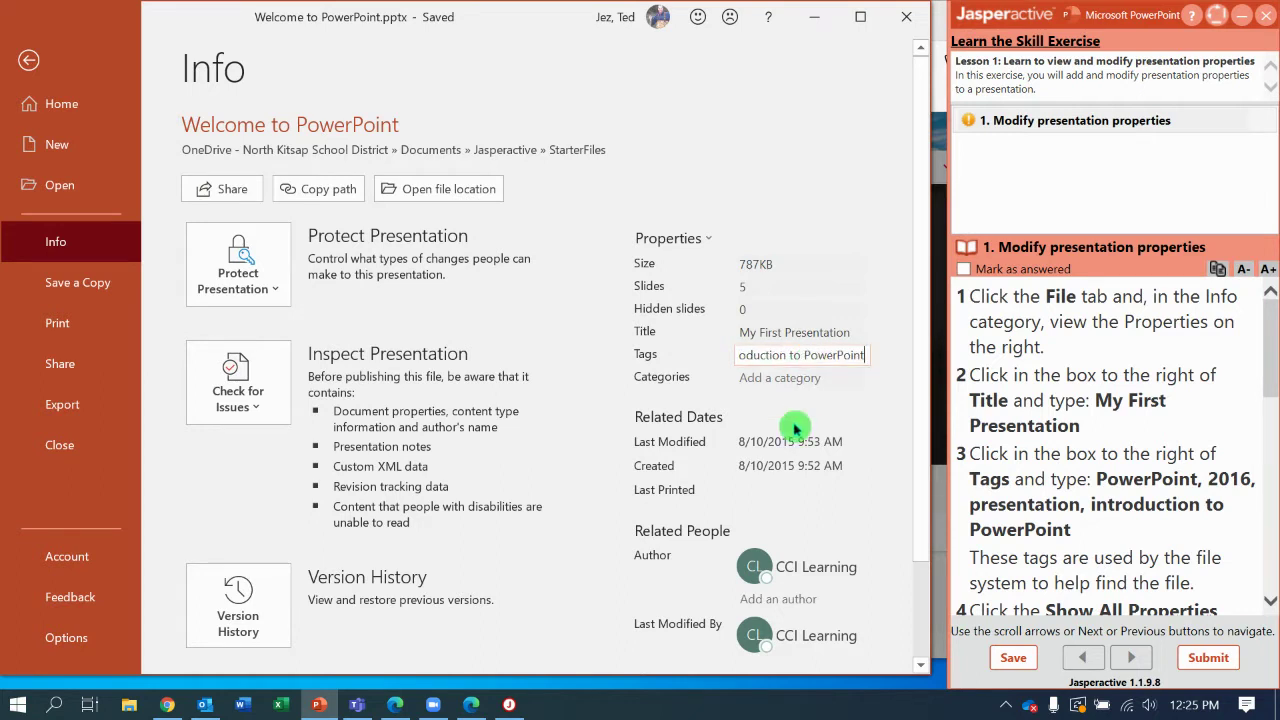
Save the Tags entry and expand the Info page to show all document properties.
left_click(809, 378)
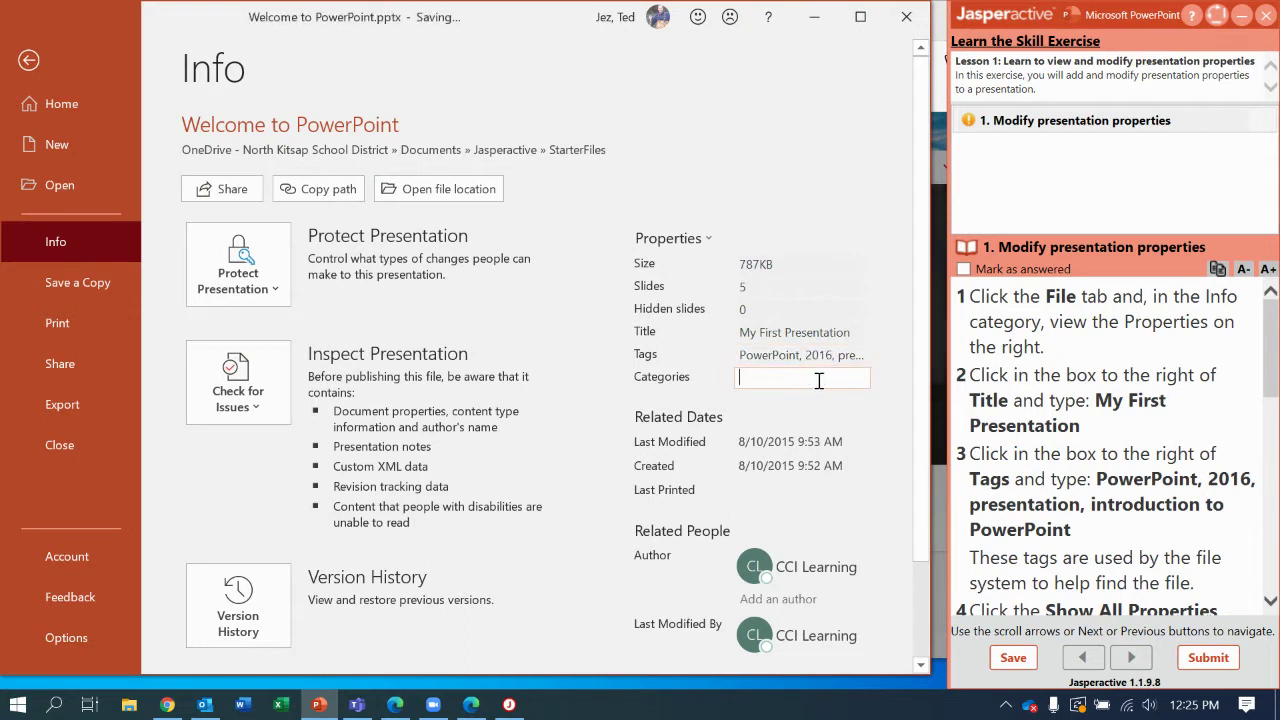
left_click(1272, 354)
left_click_drag(1272, 354, 1272, 442)
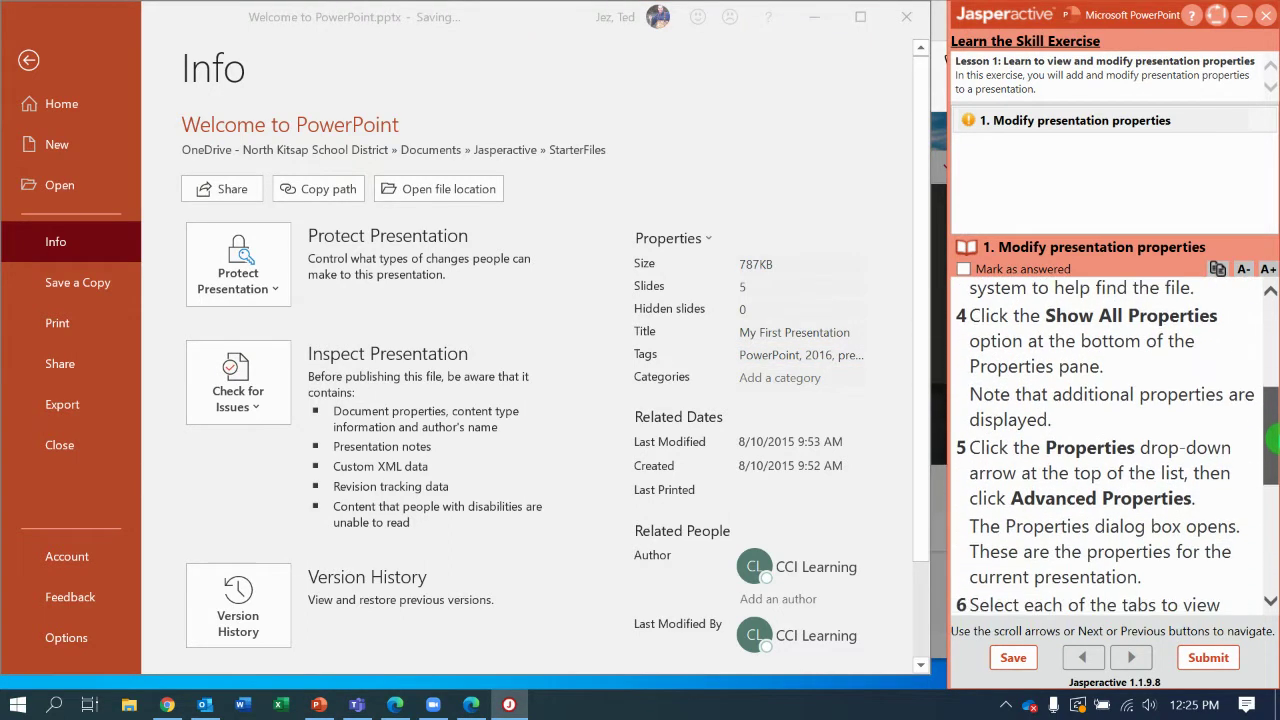
left_click(710, 241)
left_click(710, 241)
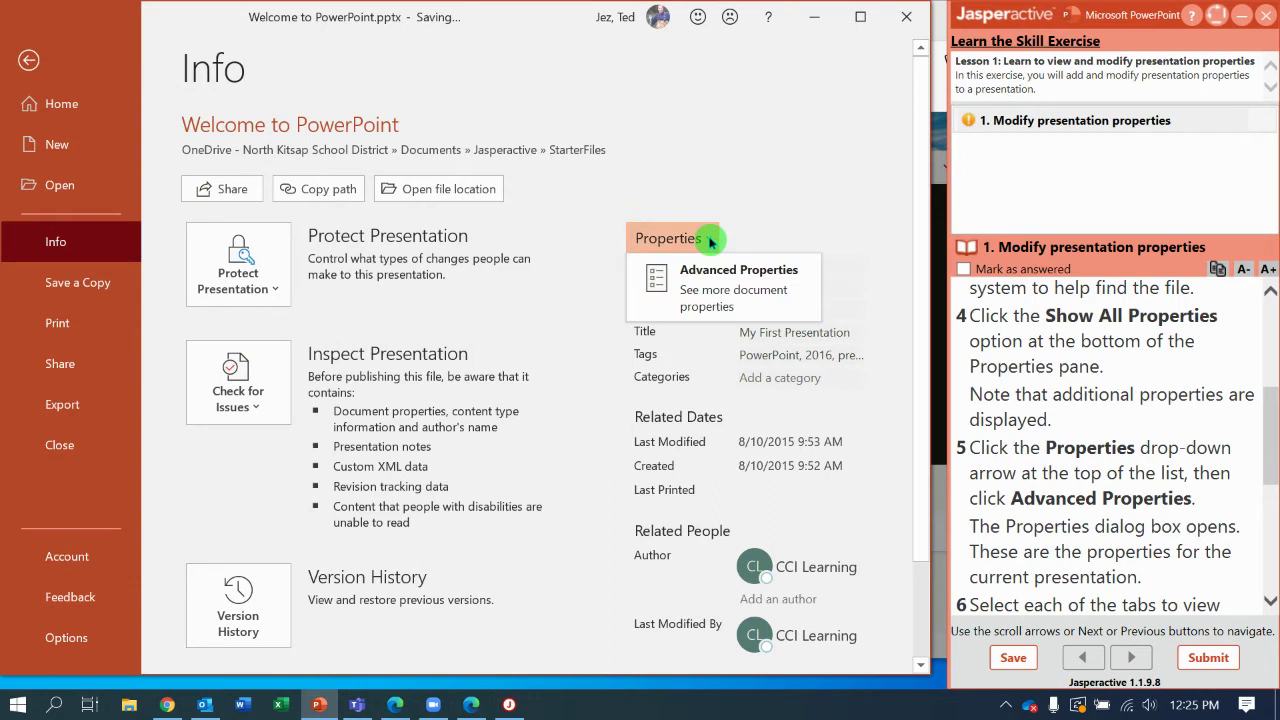
left_click(710, 241)
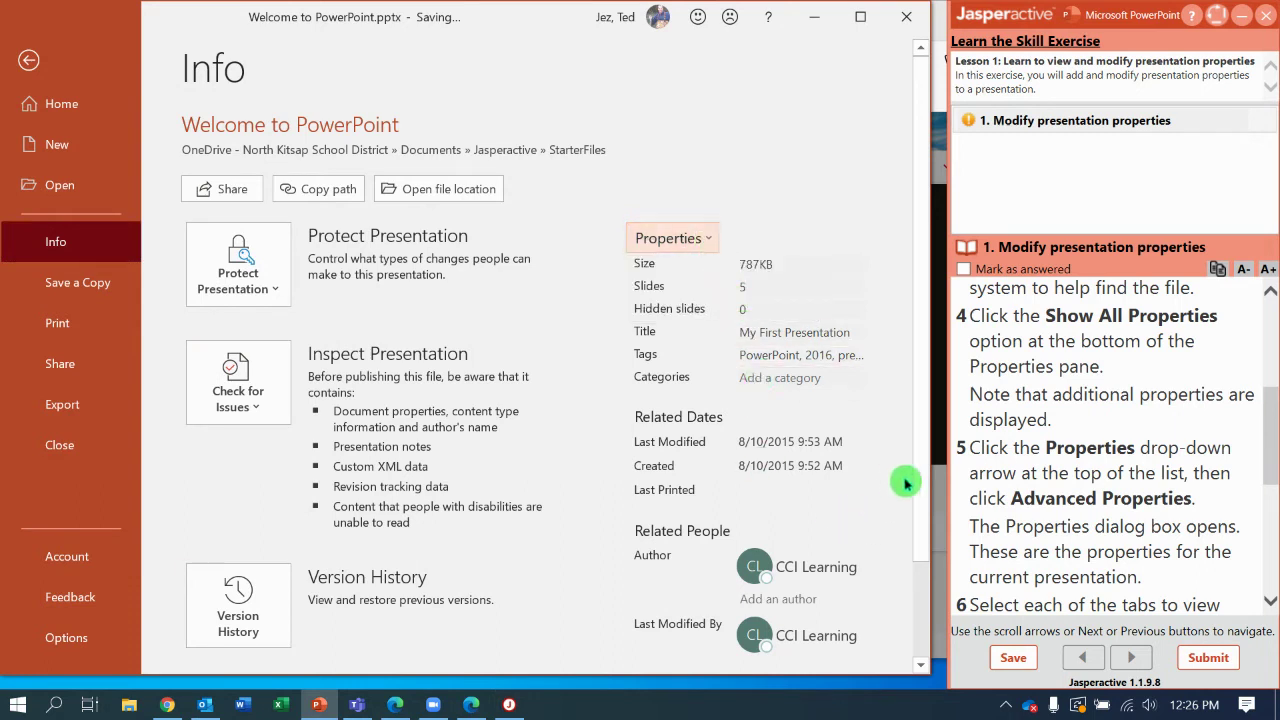
left_click_drag(920, 480, 920, 617)
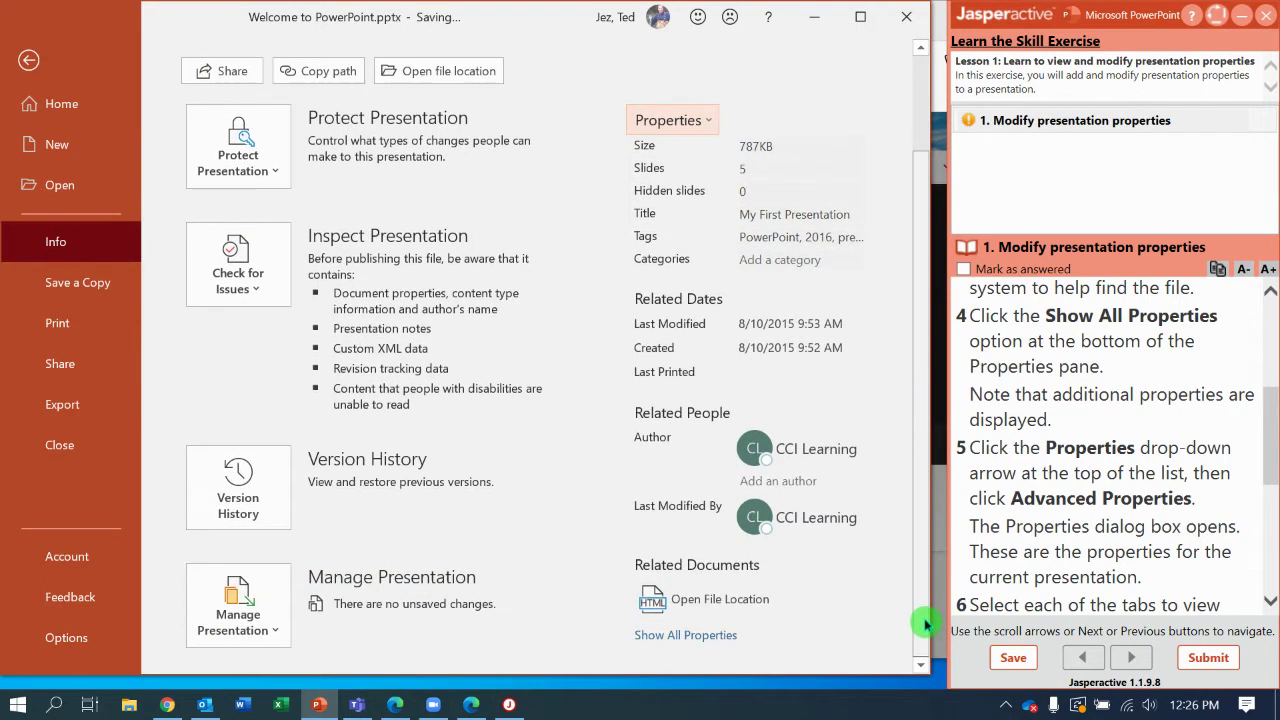
left_click(700, 638)
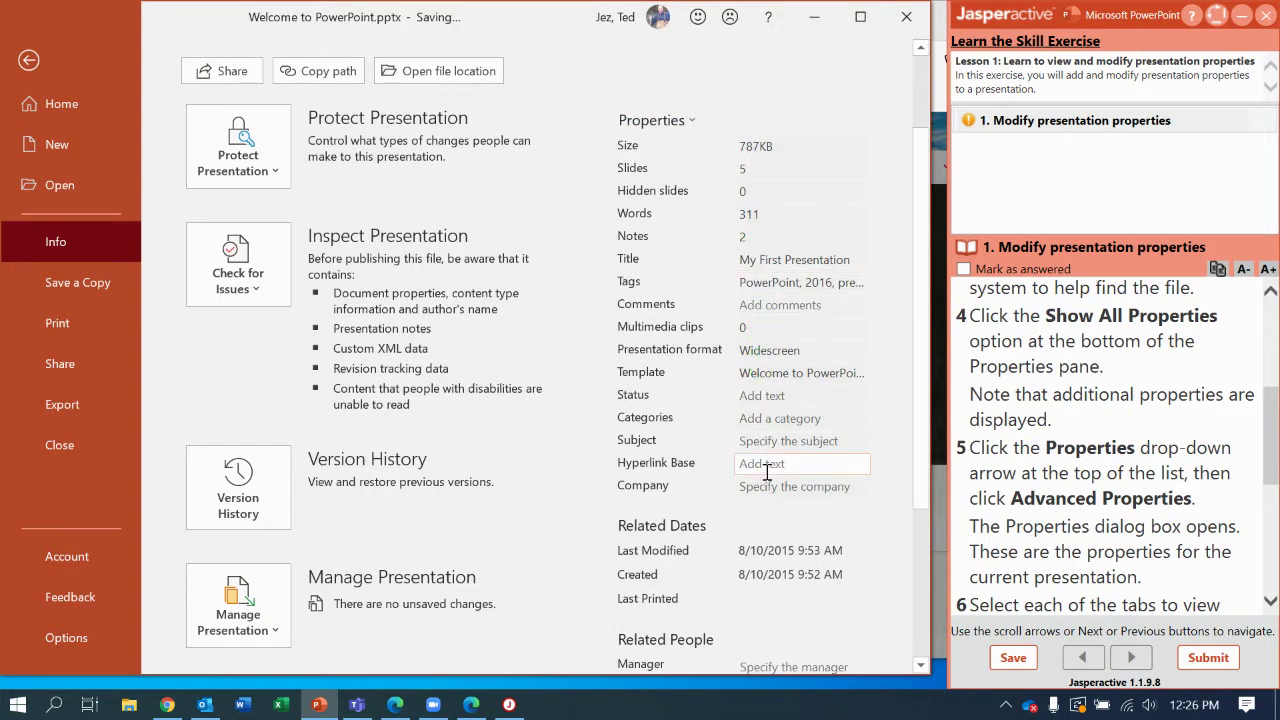
Open the presentation's Advanced Properties dialog from the Properties drop-down.
left_click(857, 524)
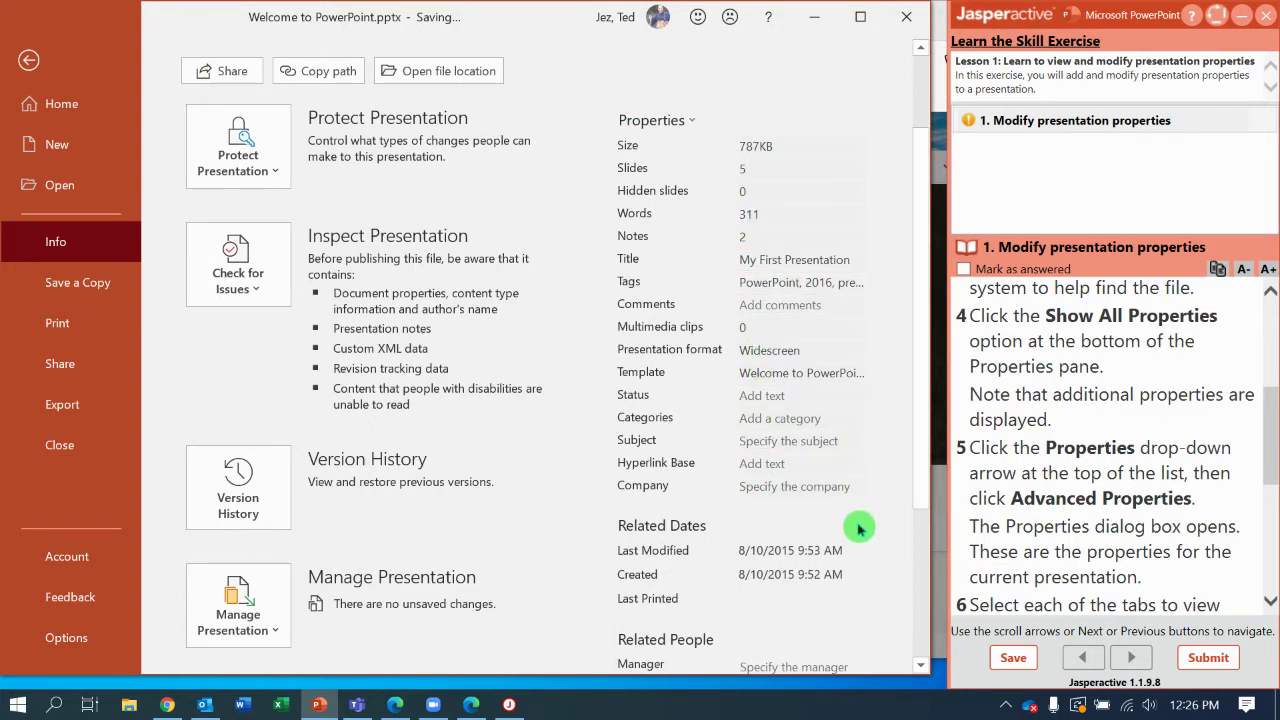
left_click(696, 121)
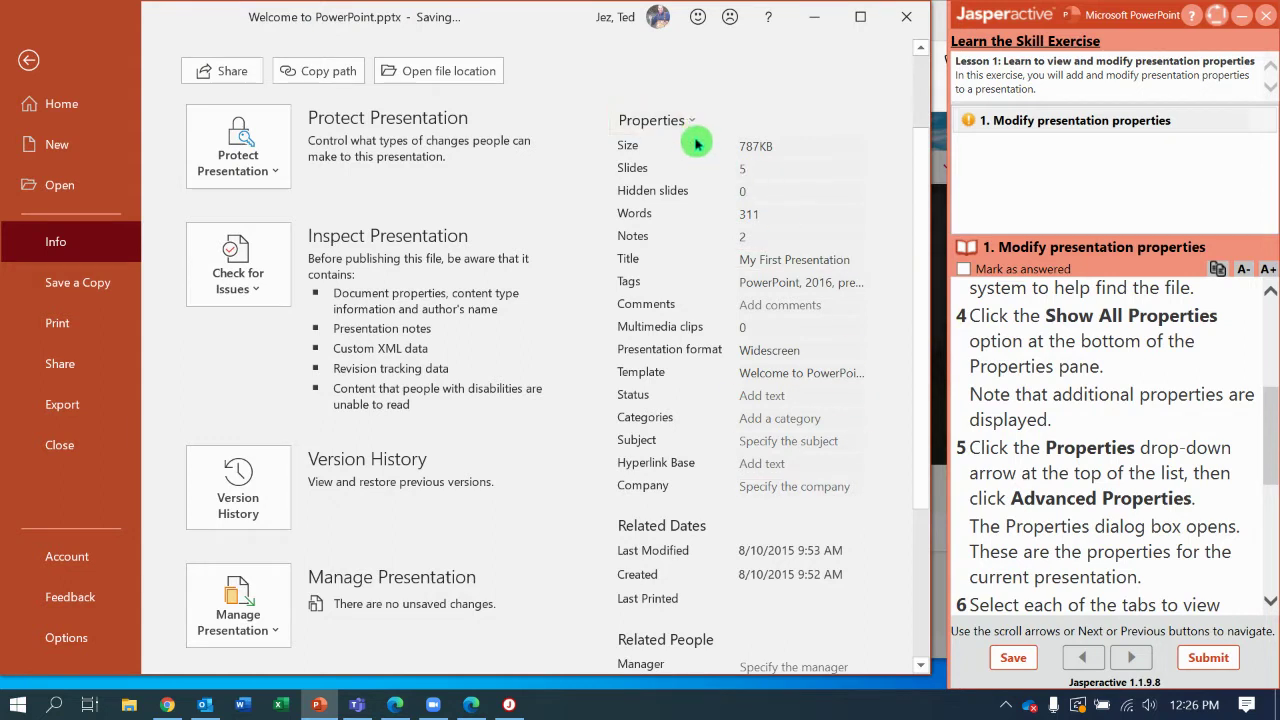
left_click(692, 121)
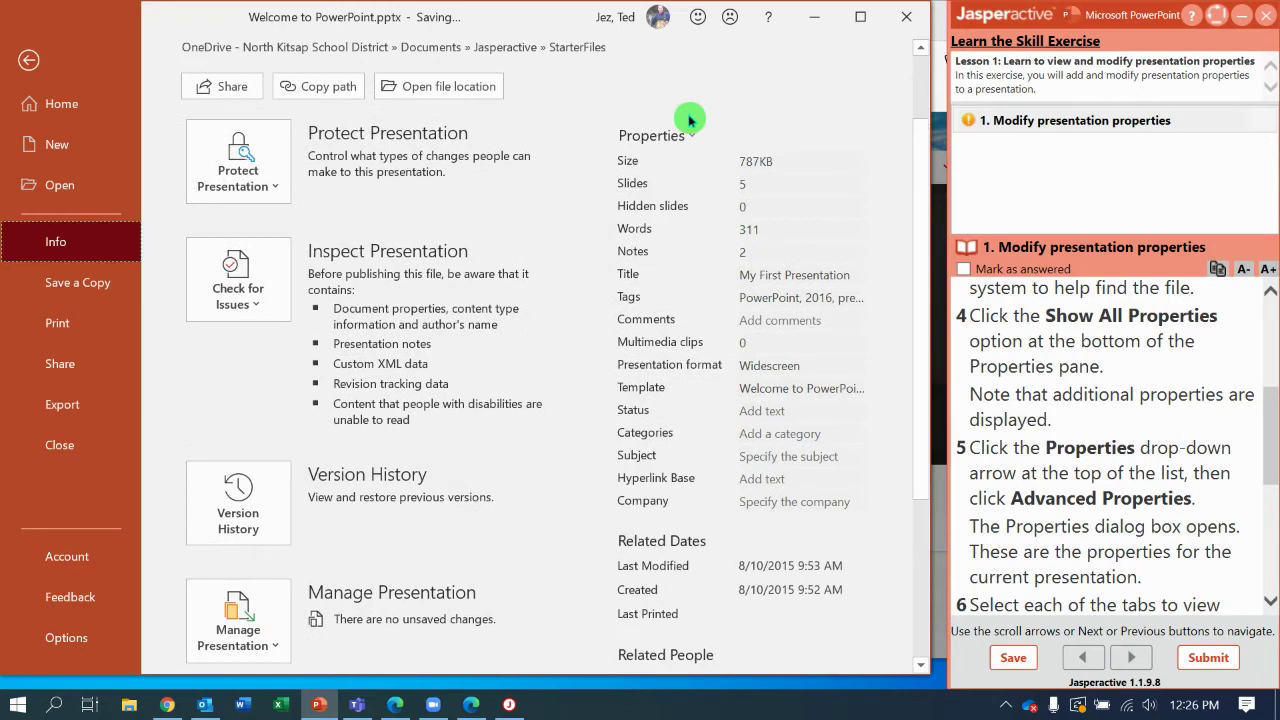
left_click(693, 136)
left_click(697, 176)
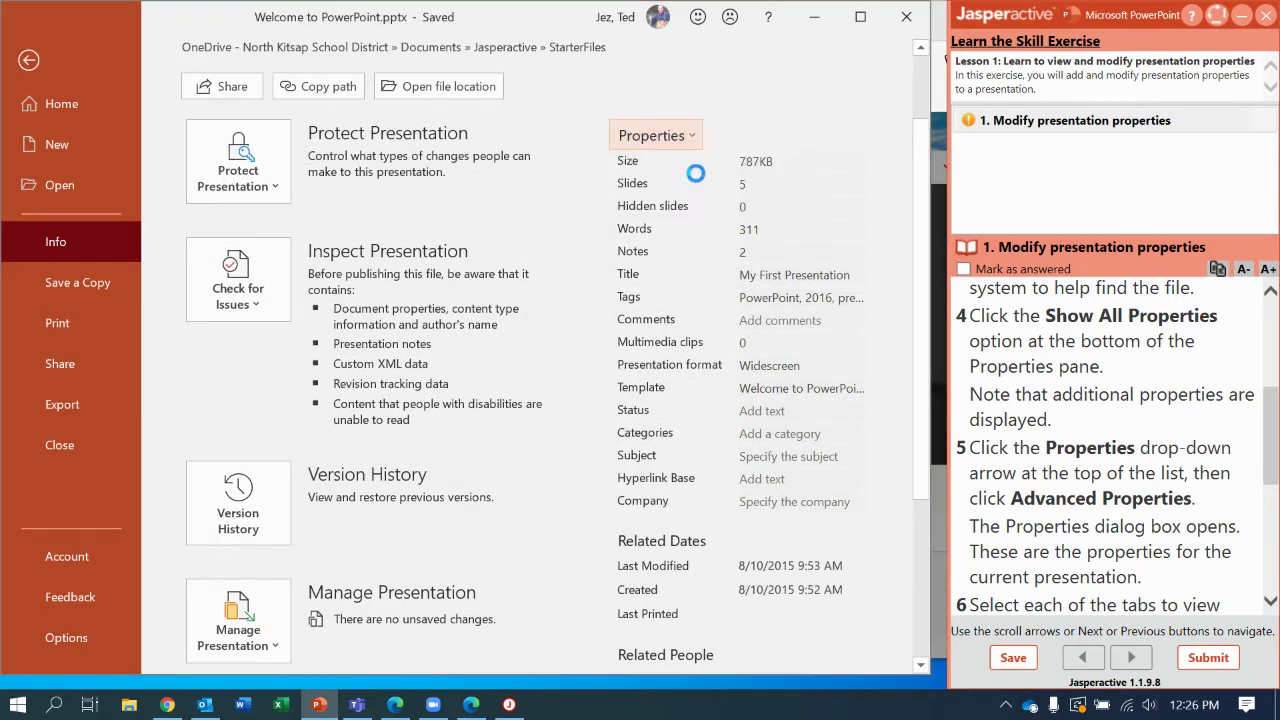
Browse the Statistics, Contents, Custom and General tabs, then close the dialog with OK.
left_click(1272, 416)
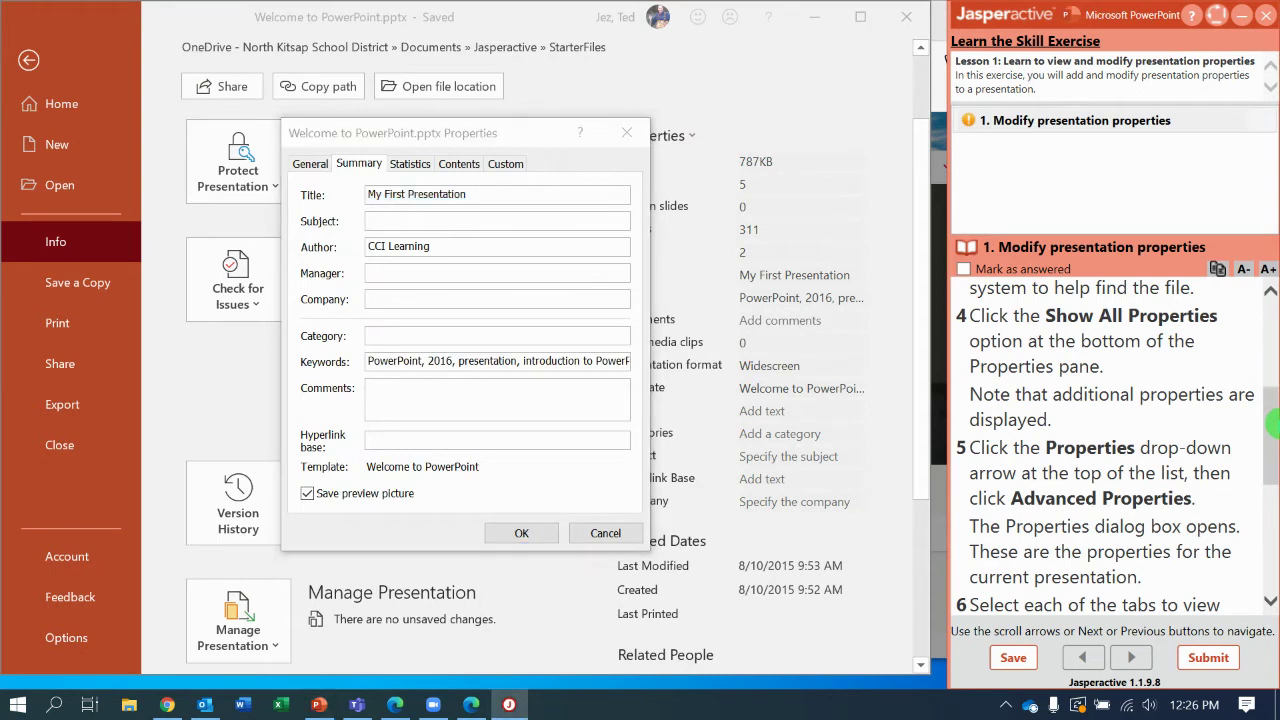
left_click_drag(1272, 424, 1272, 523)
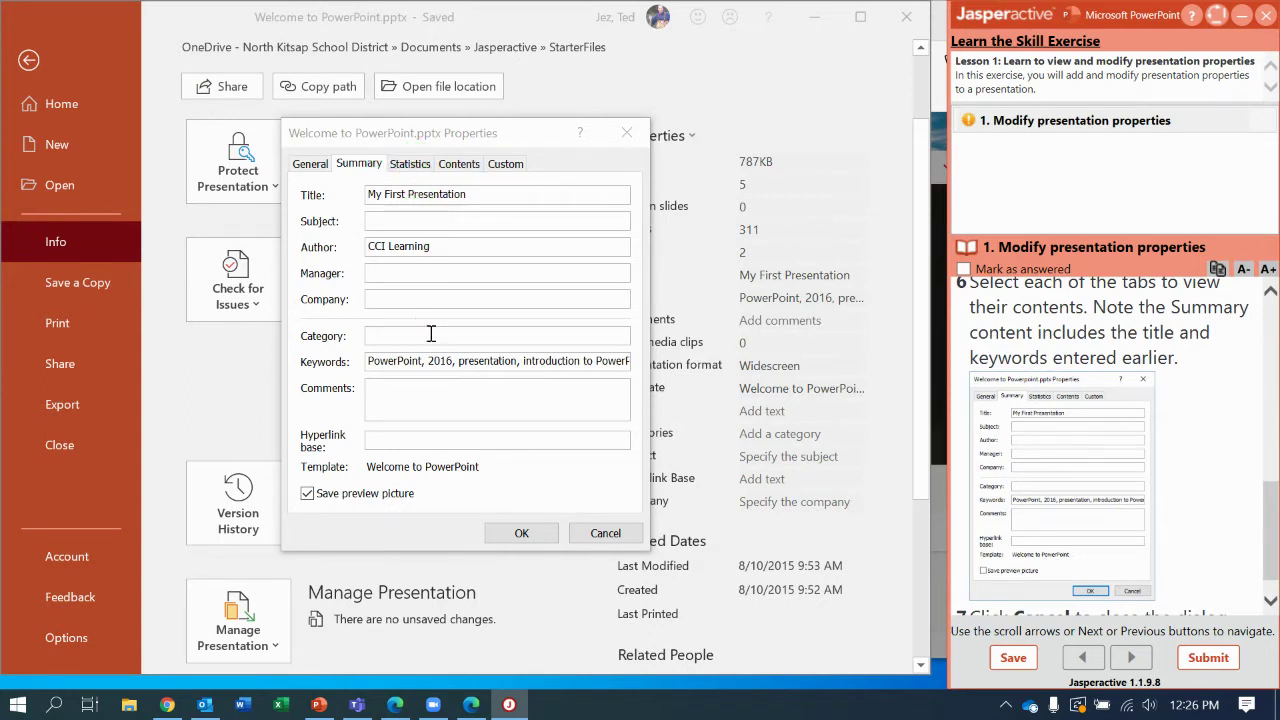
left_click(418, 168)
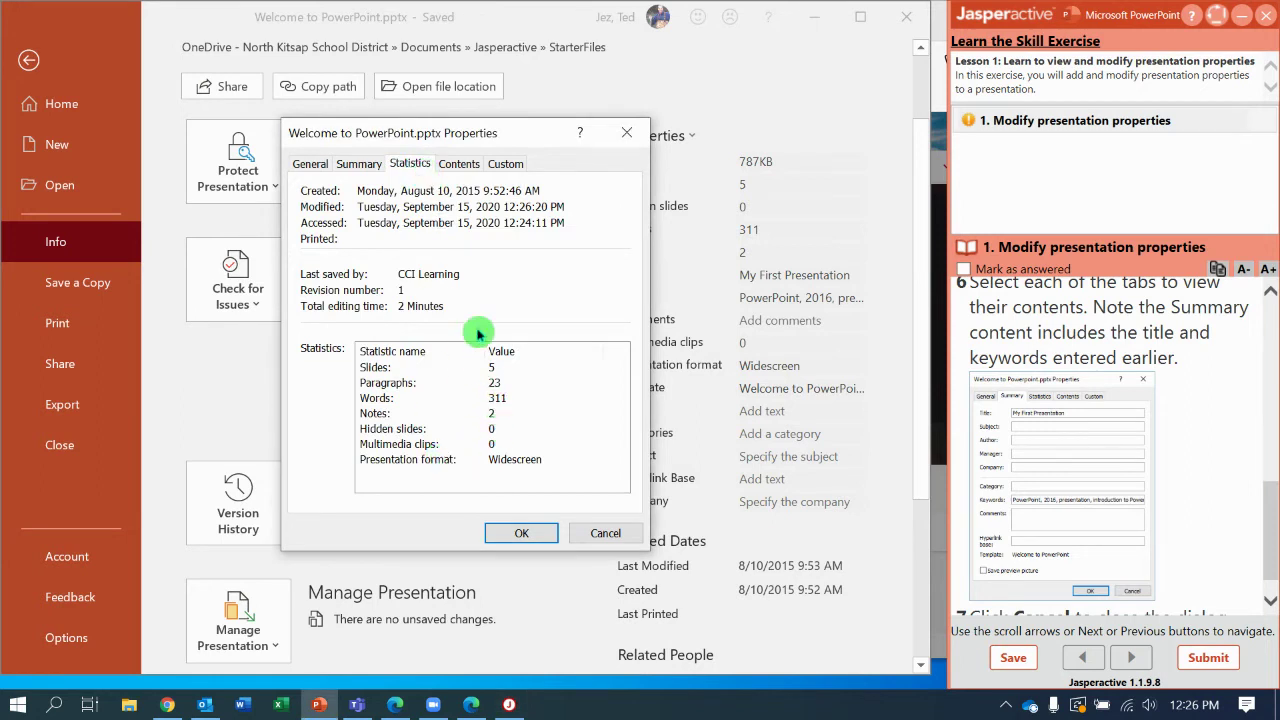
left_click(467, 166)
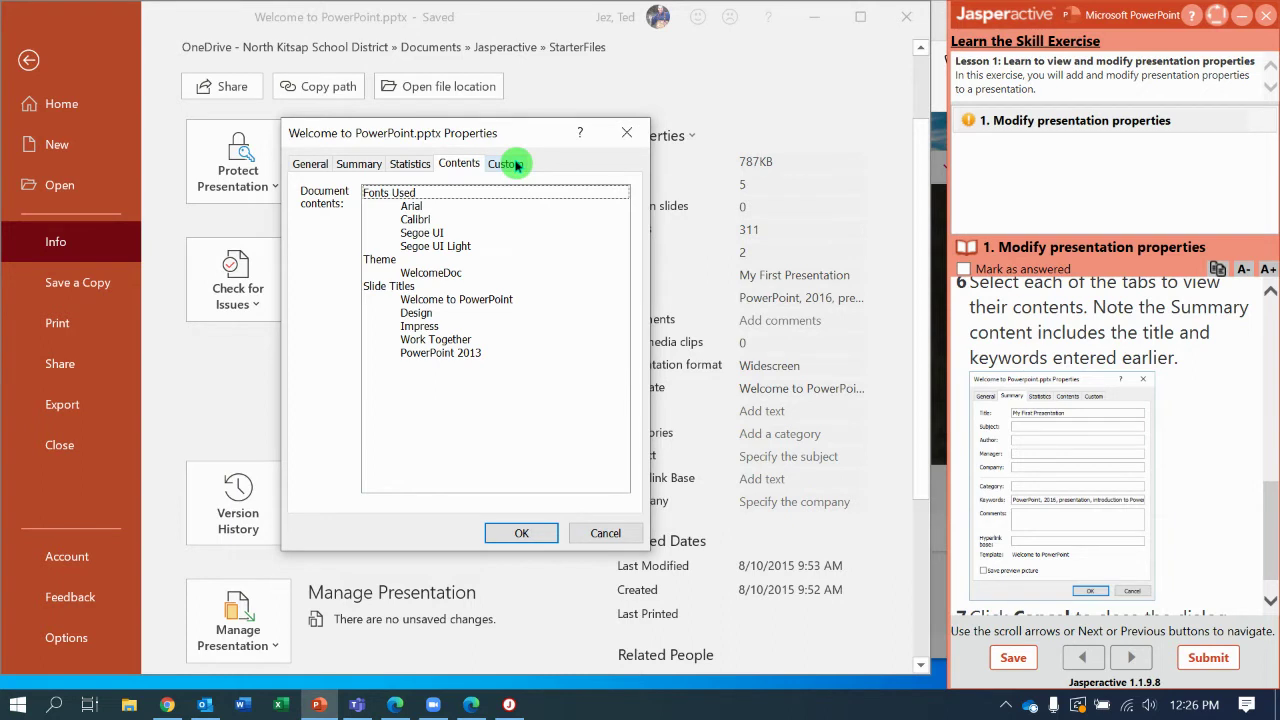
left_click(516, 166)
left_click(310, 166)
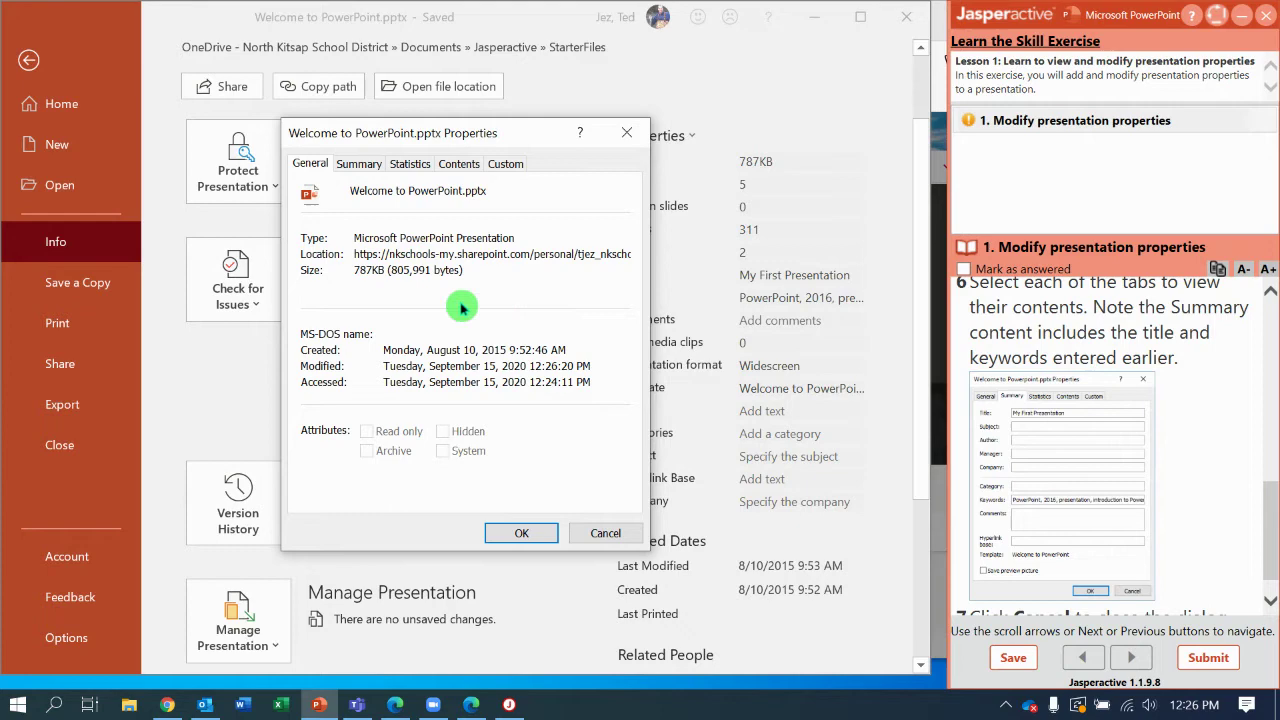
left_click(522, 535)
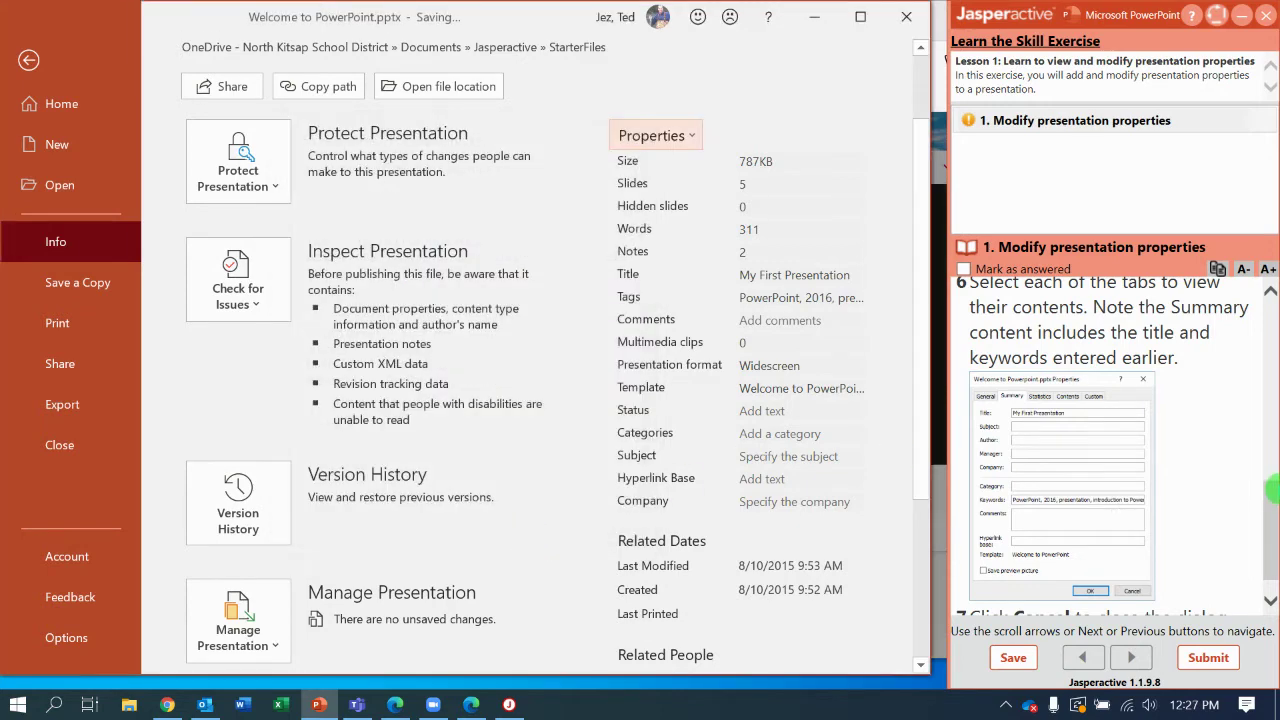
Submit the exercise results for scoring and return to the Jasperactive learning path.
left_click_drag(1268, 503, 1272, 522)
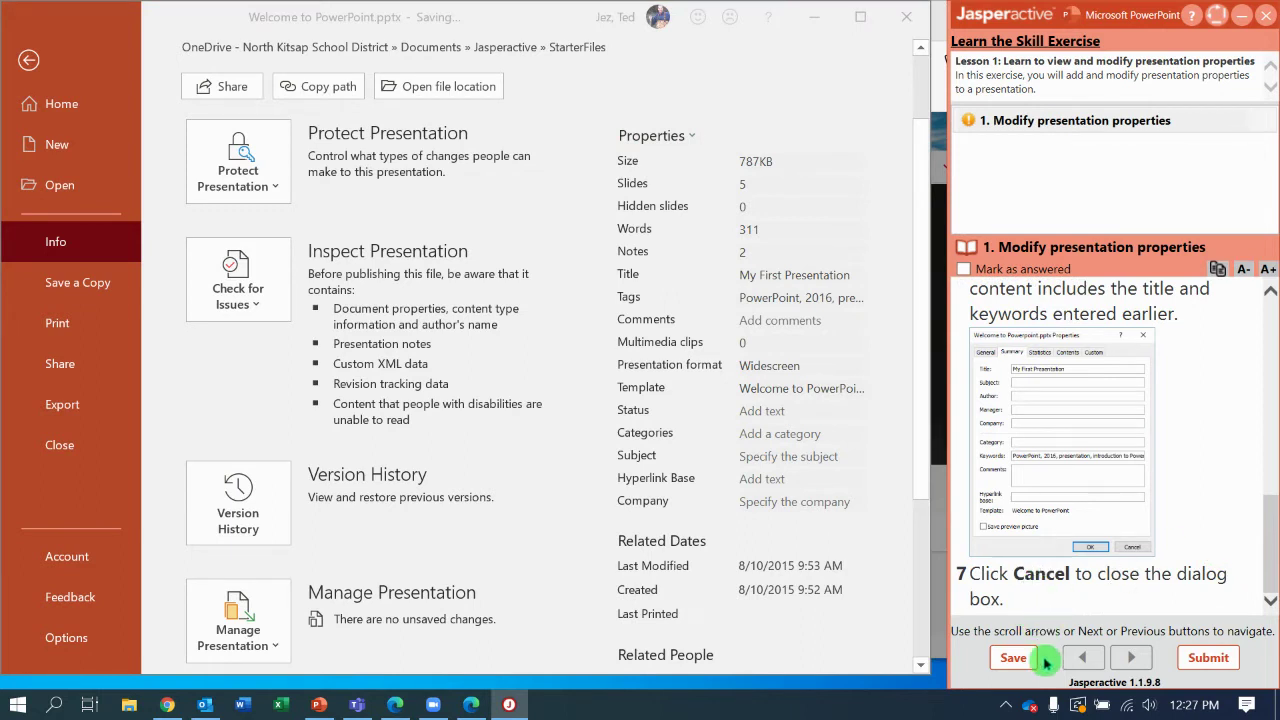
left_click(1210, 658)
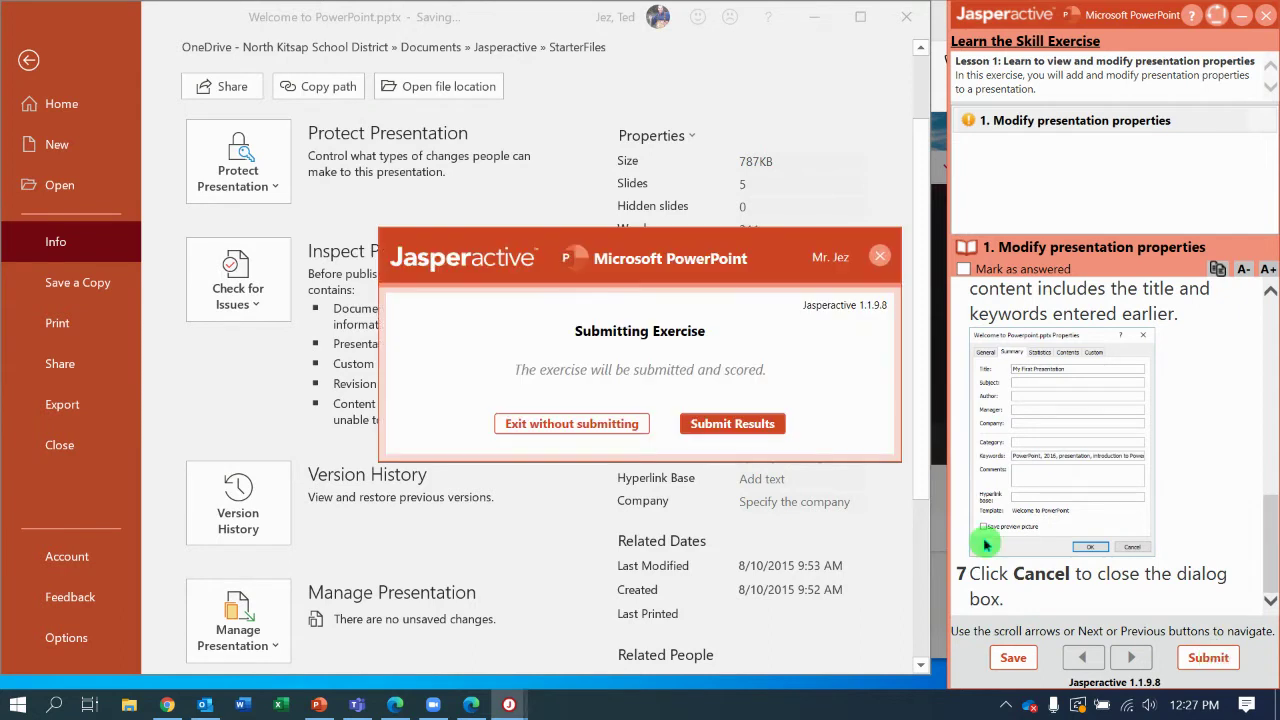
left_click(748, 426)
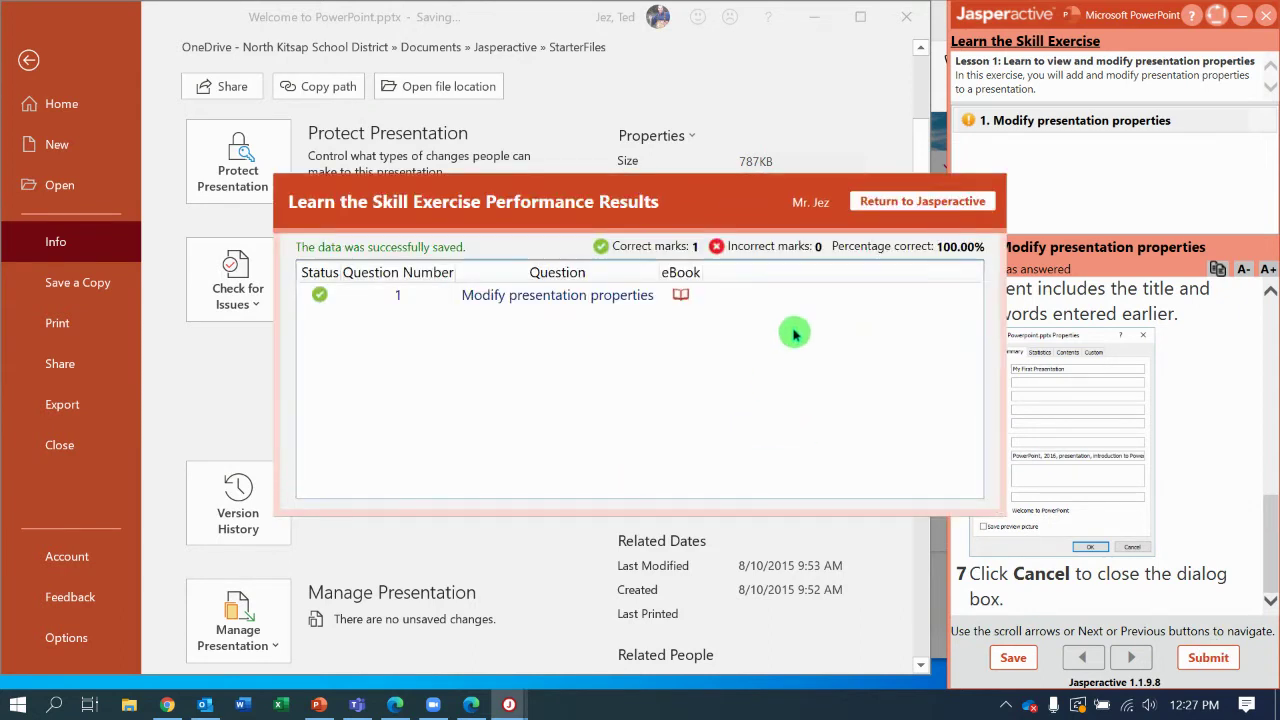
left_click(886, 201)
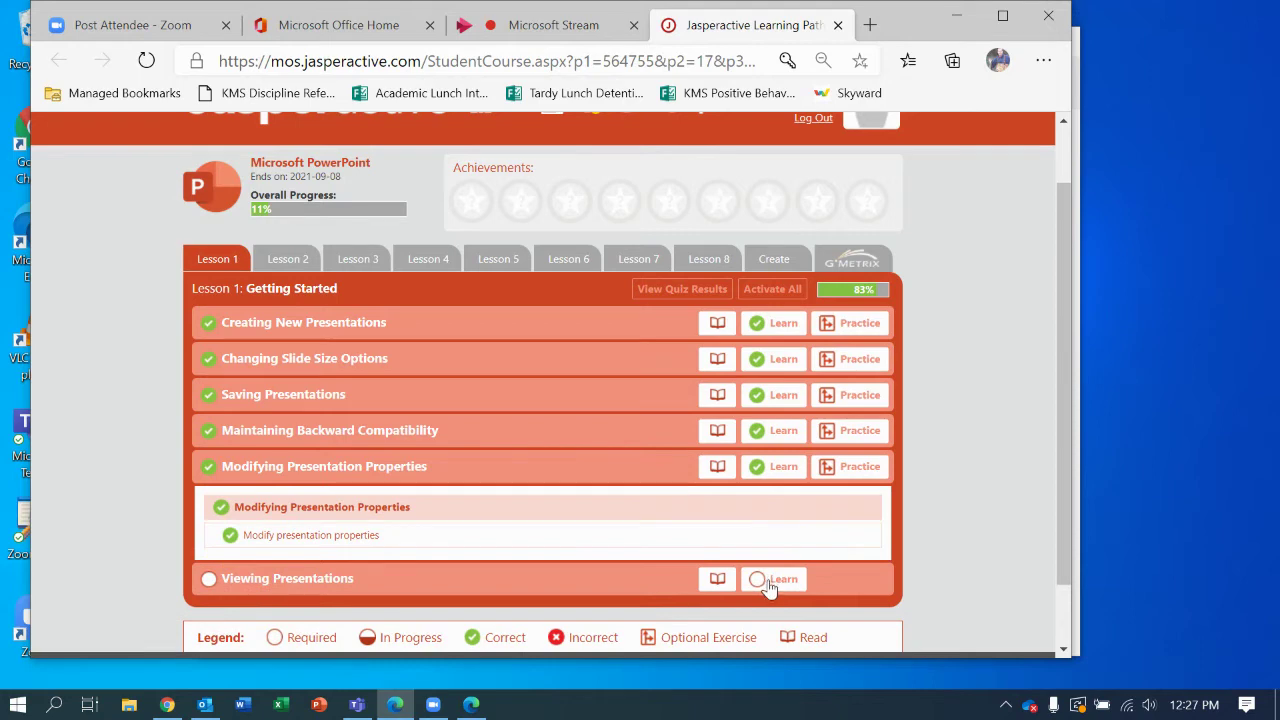
Launch the Viewing Presentations Learn exercise and enlarge the PowerPoint window.
left_click(770, 582)
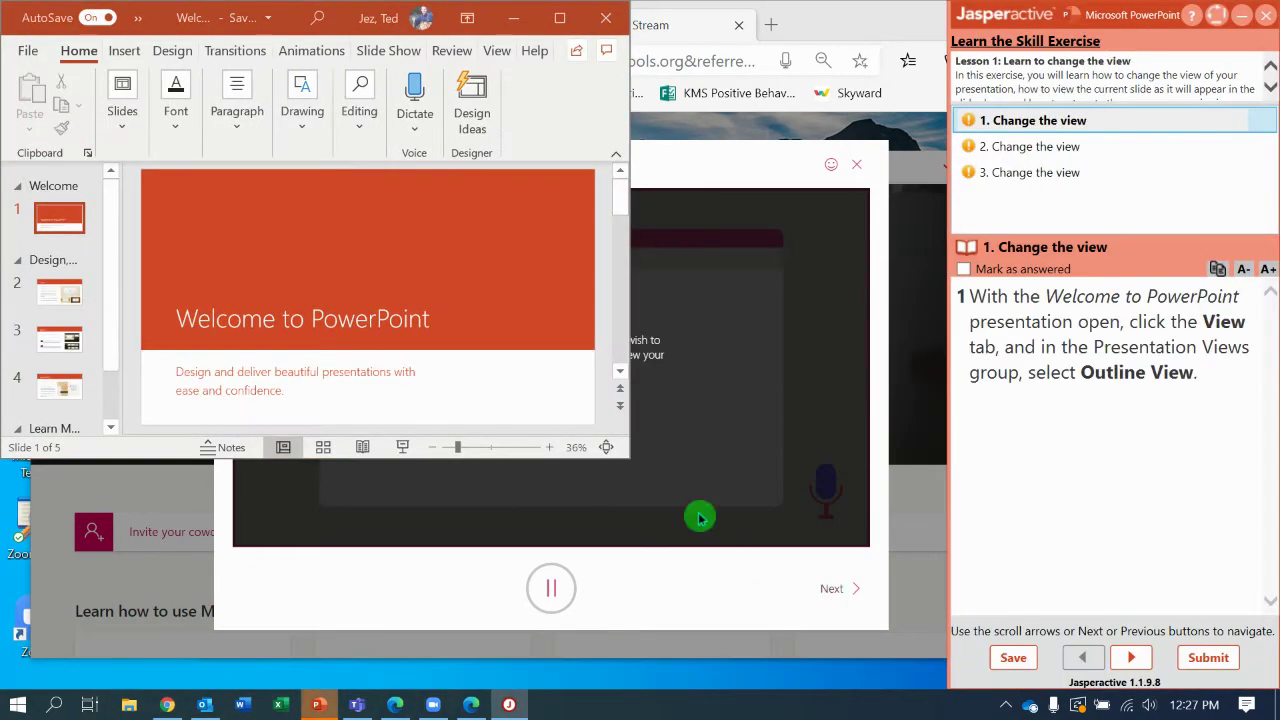
left_click_drag(629, 458, 934, 680)
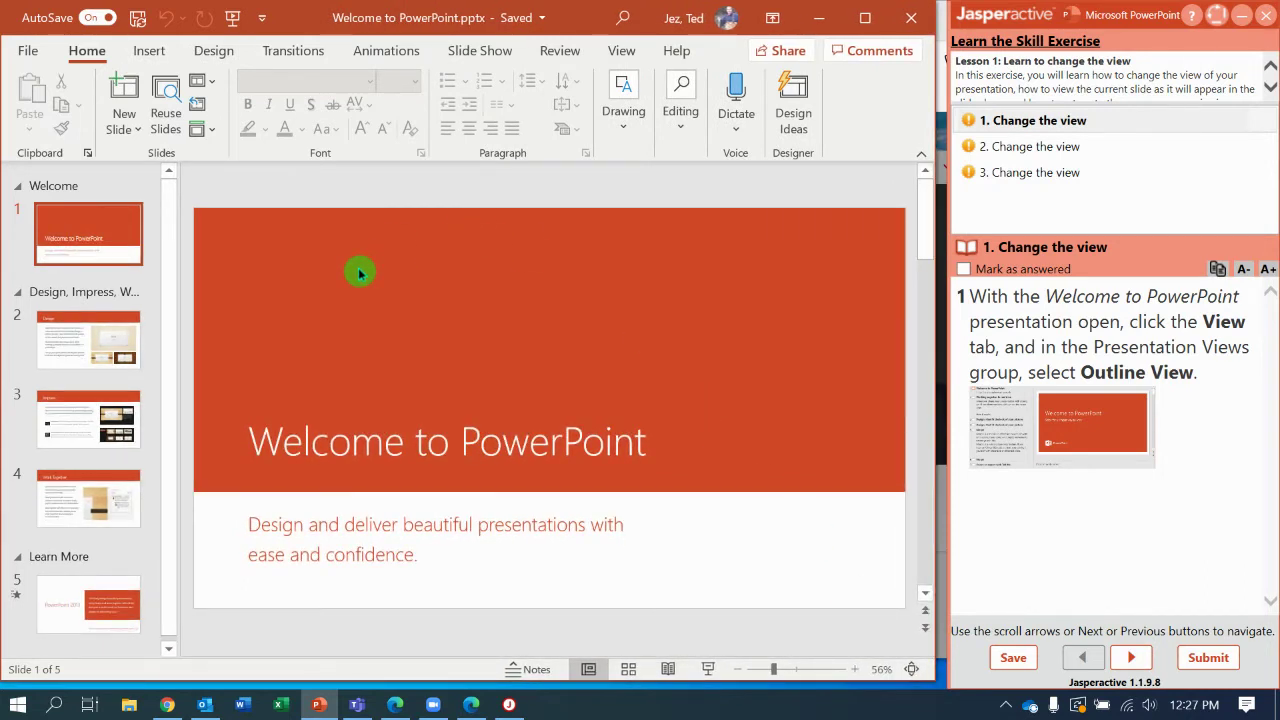
Switch the deck to Outline View, then advance Jasperactive to the second task.
left_click(622, 52)
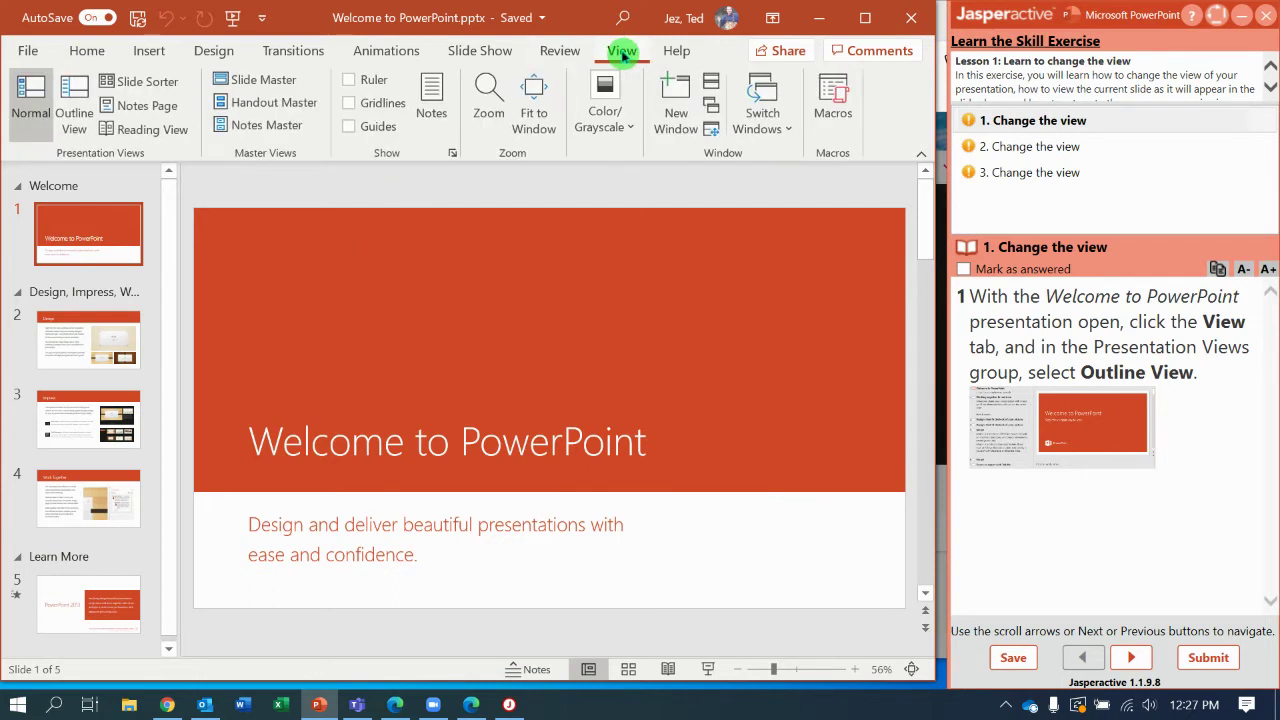
left_click(75, 113)
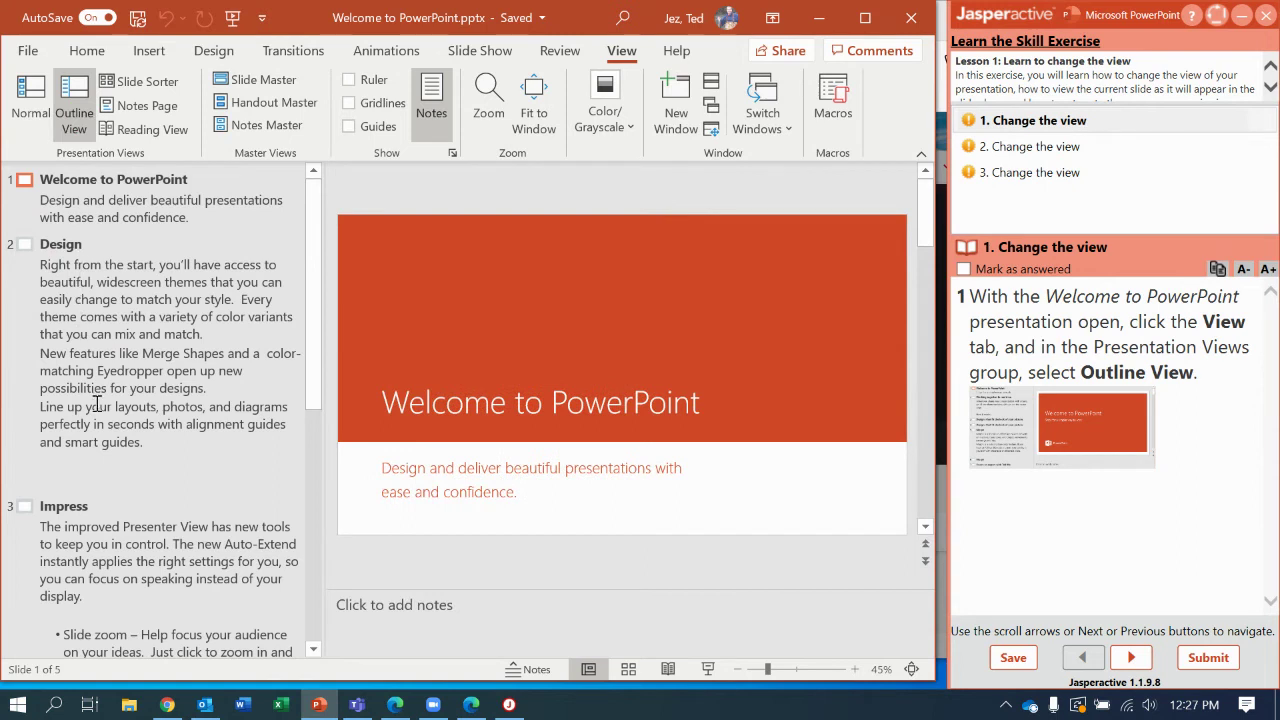
left_click(316, 261)
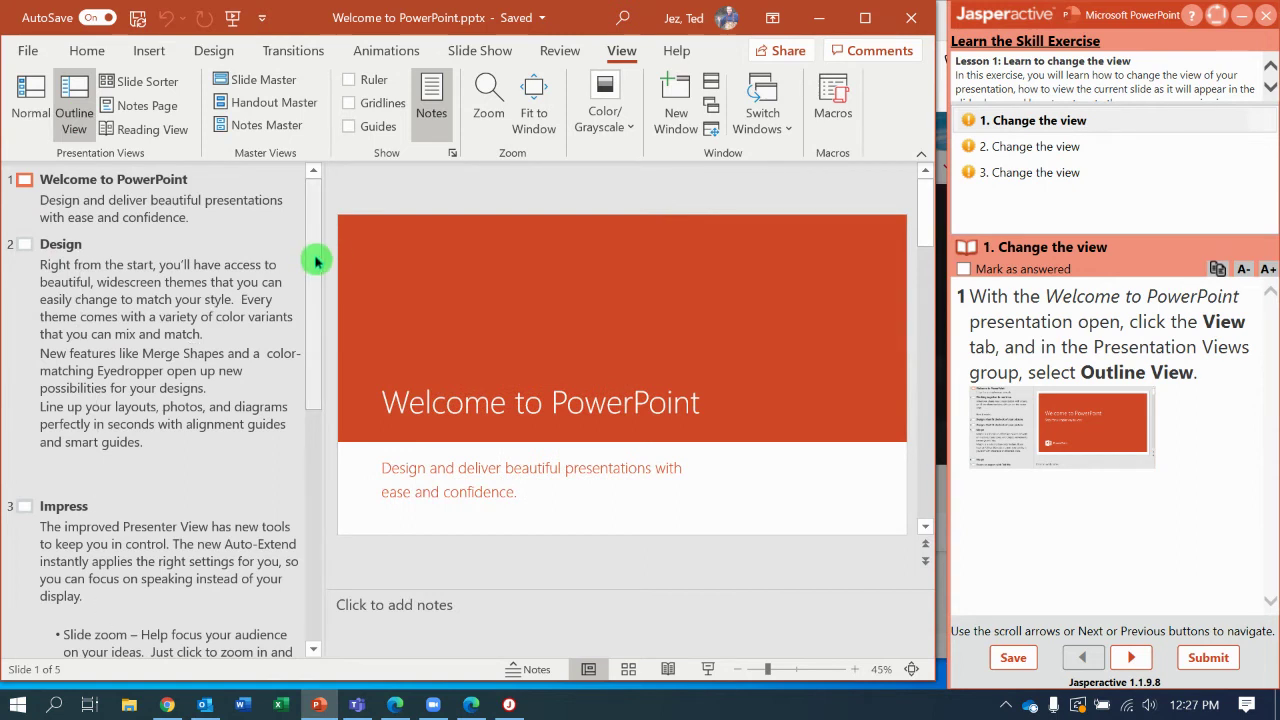
left_click_drag(316, 261, 316, 205)
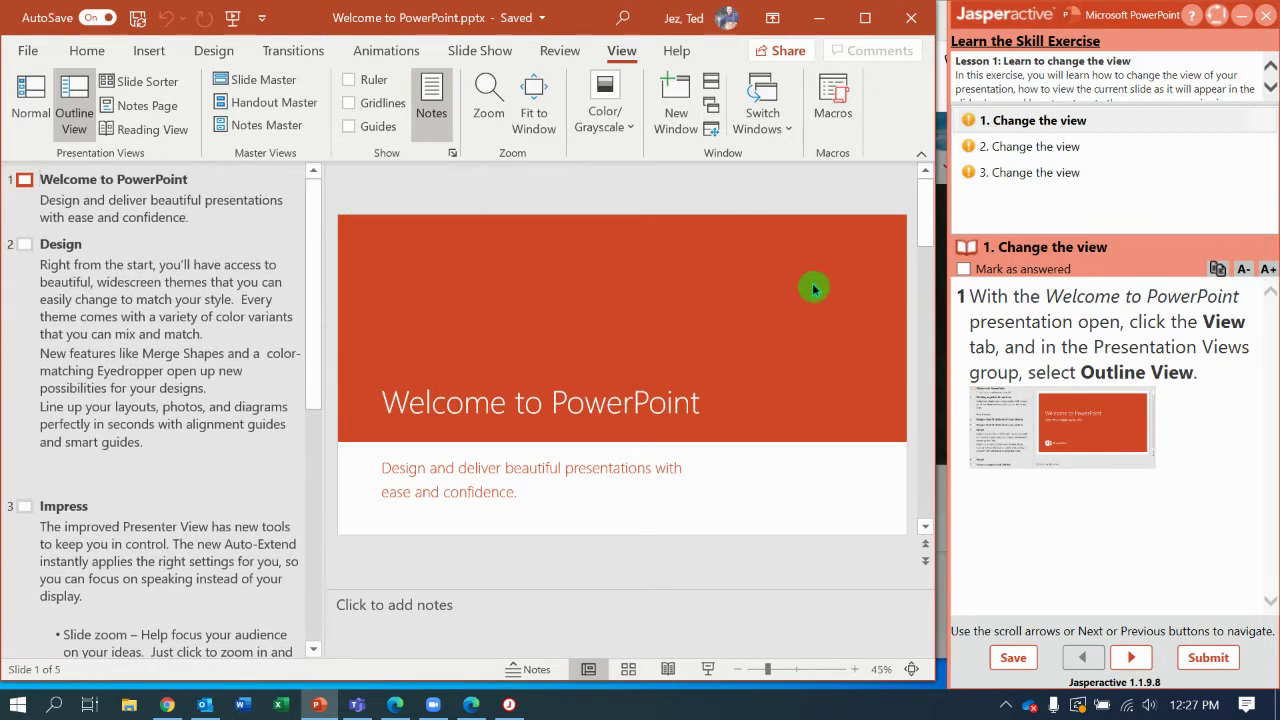
left_click(1145, 660)
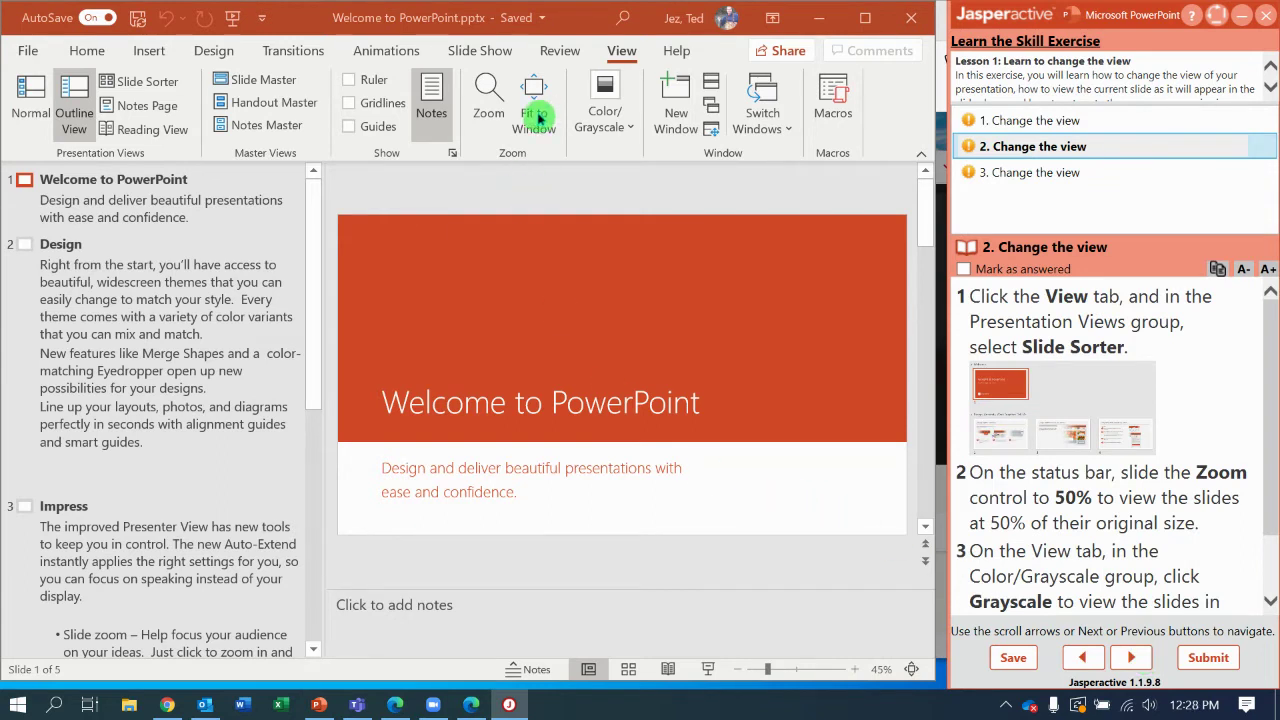
Switch to Slide Sorter view and set the zoom slider to 50%.
left_click(140, 82)
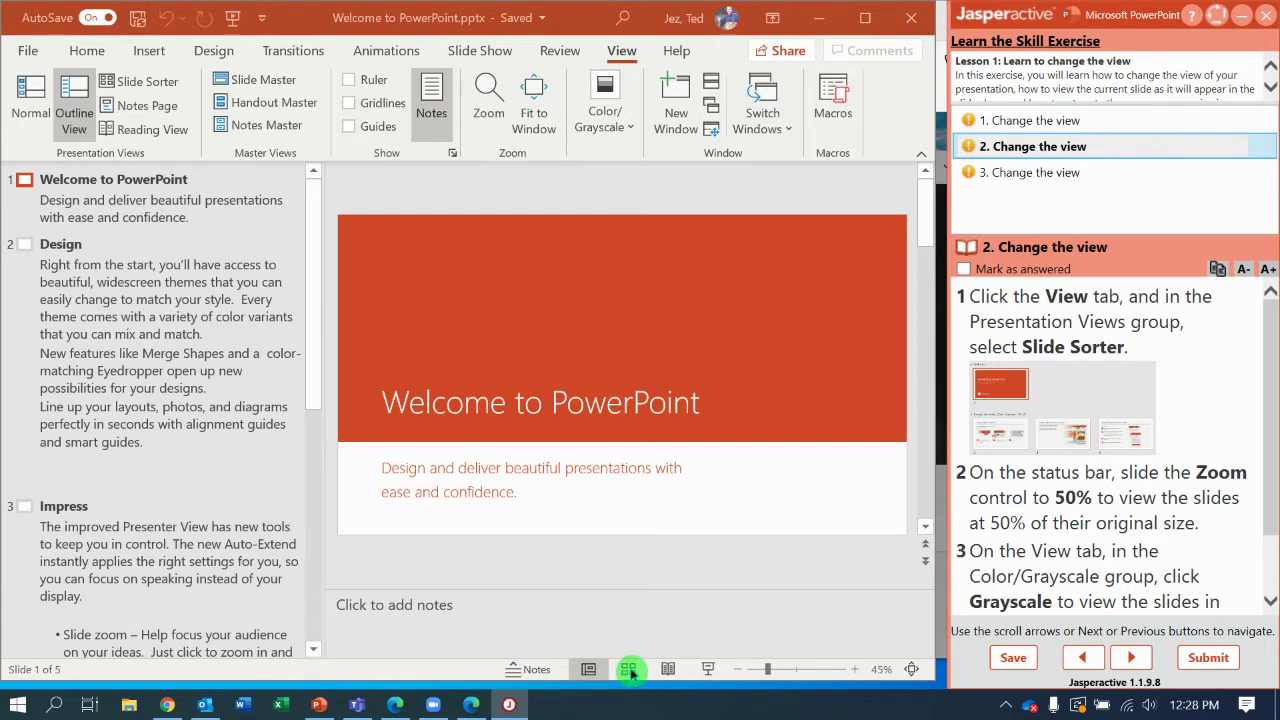
left_click(146, 82)
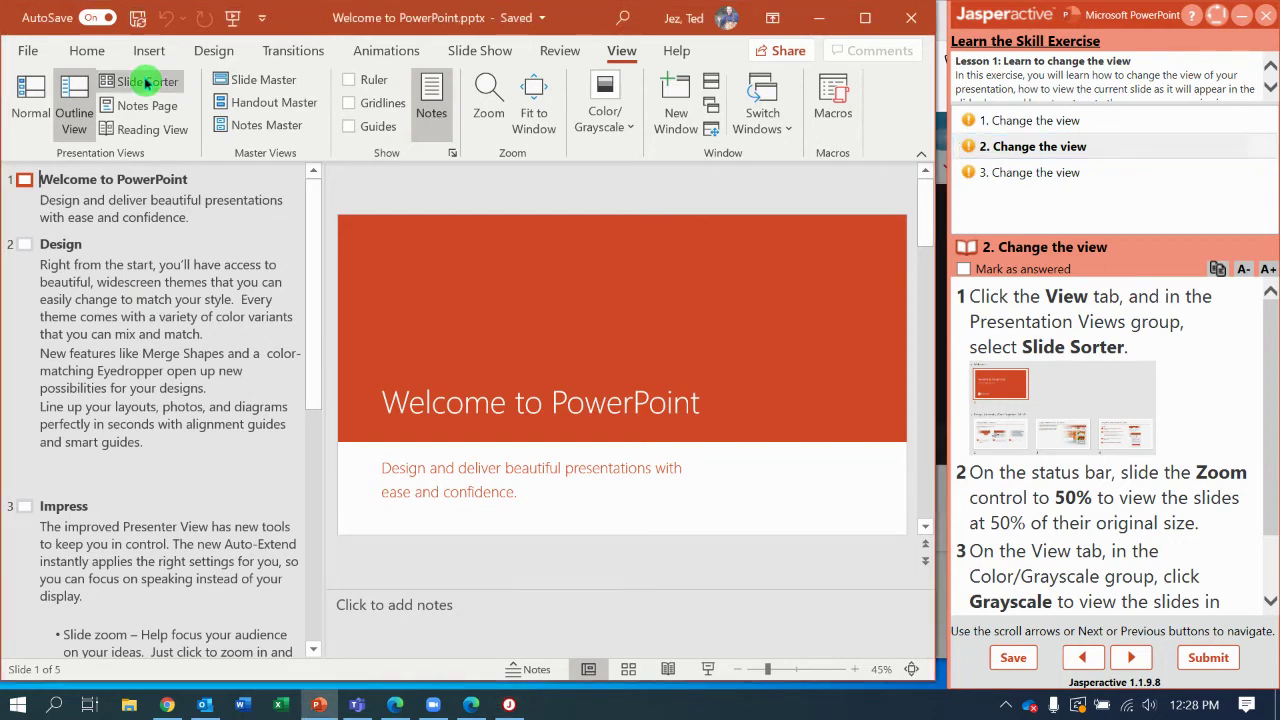
left_click(146, 82)
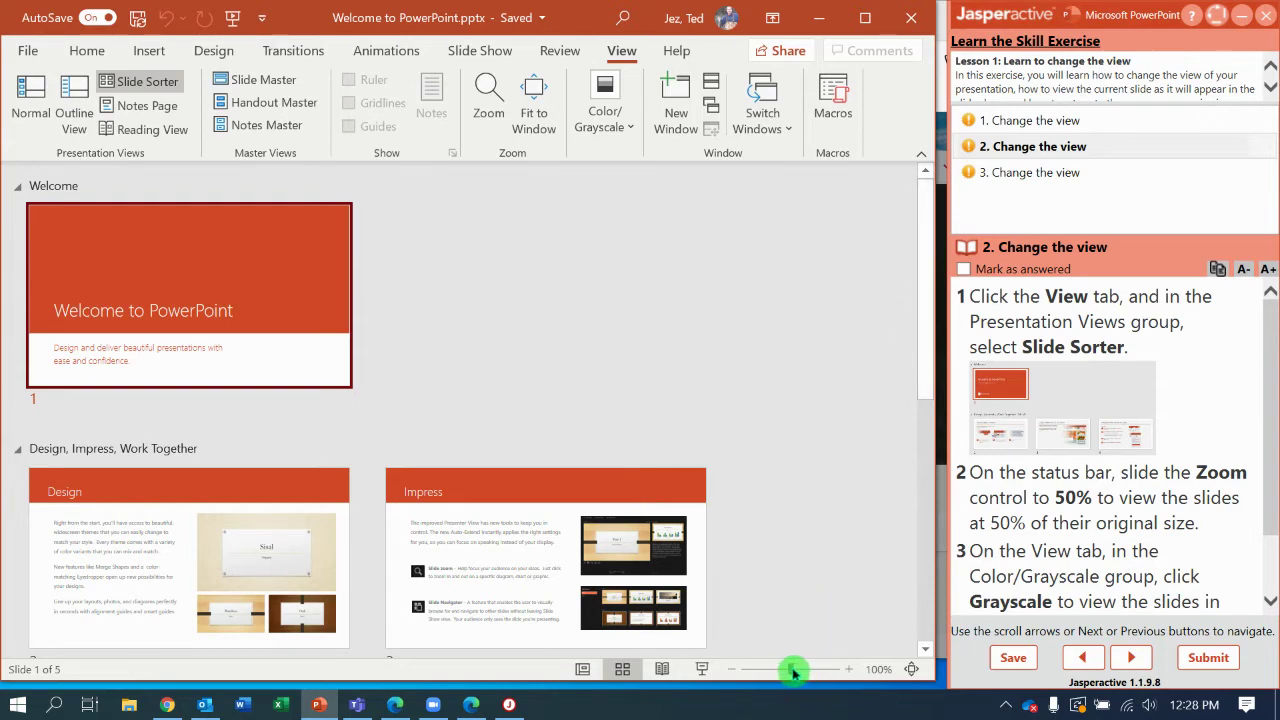
left_click_drag(790, 670, 760, 672)
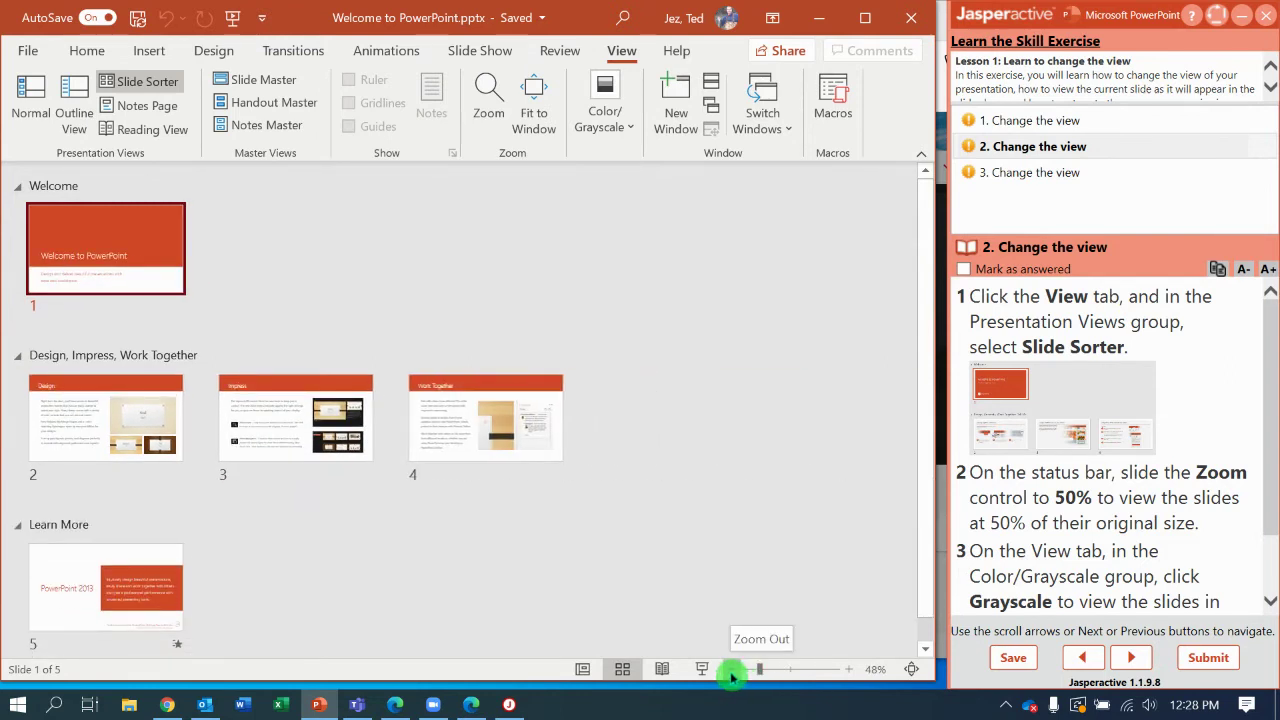
left_click(731, 669)
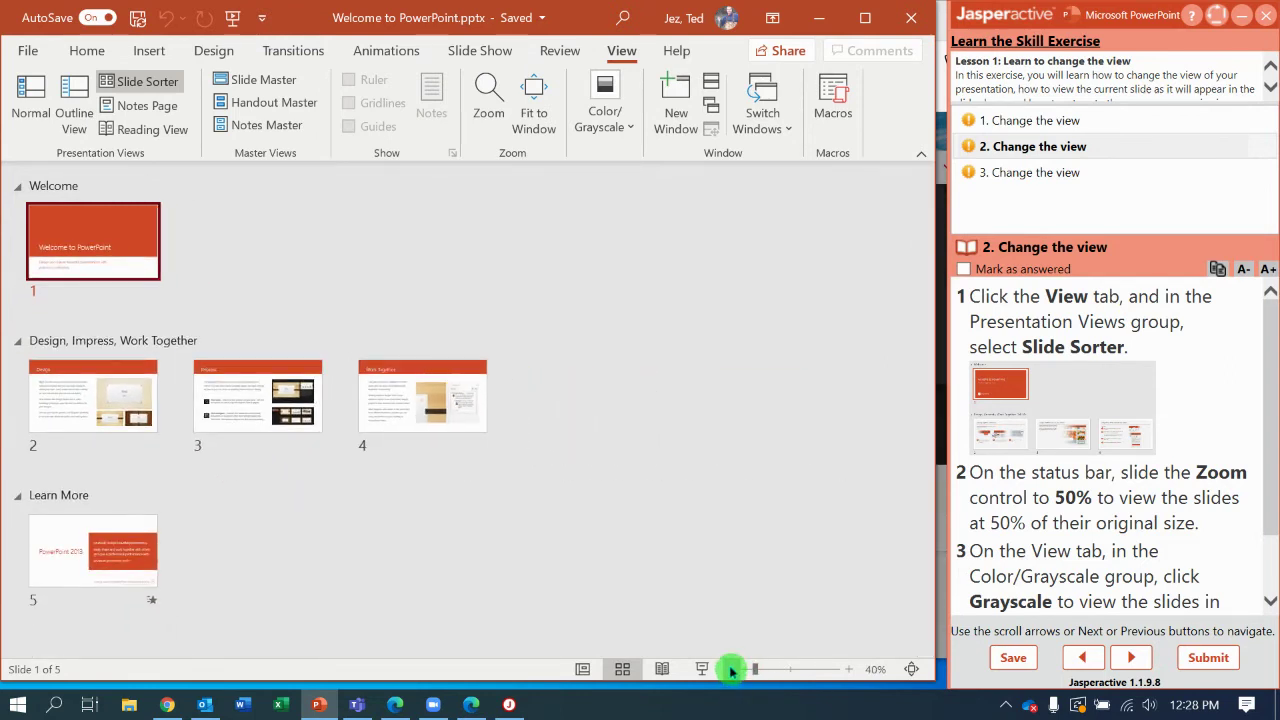
left_click(848, 674)
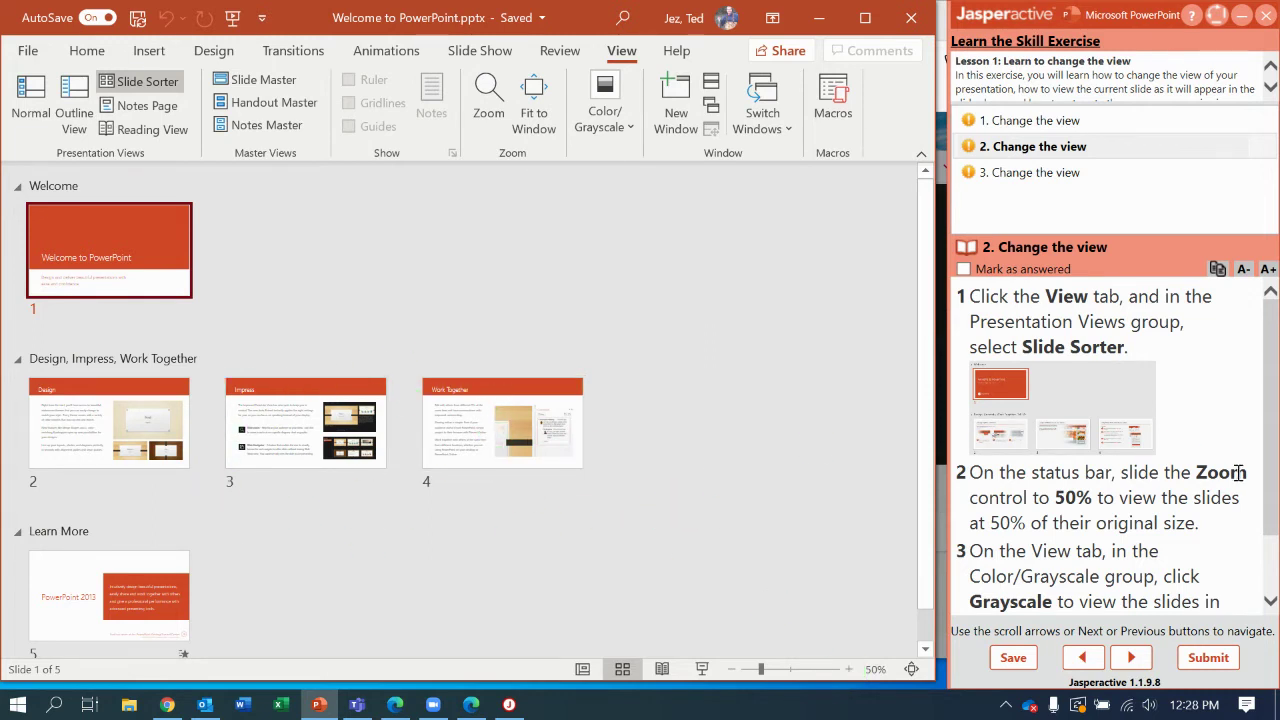
left_click(617, 131)
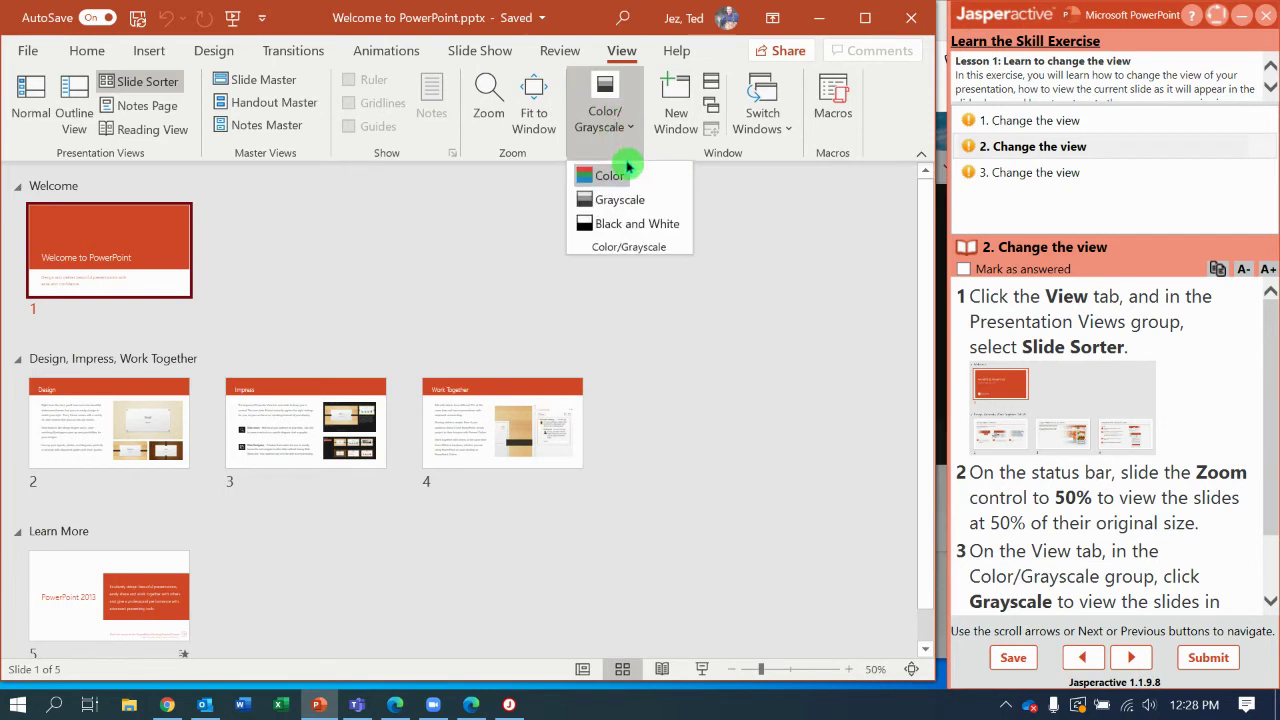
left_click(648, 206)
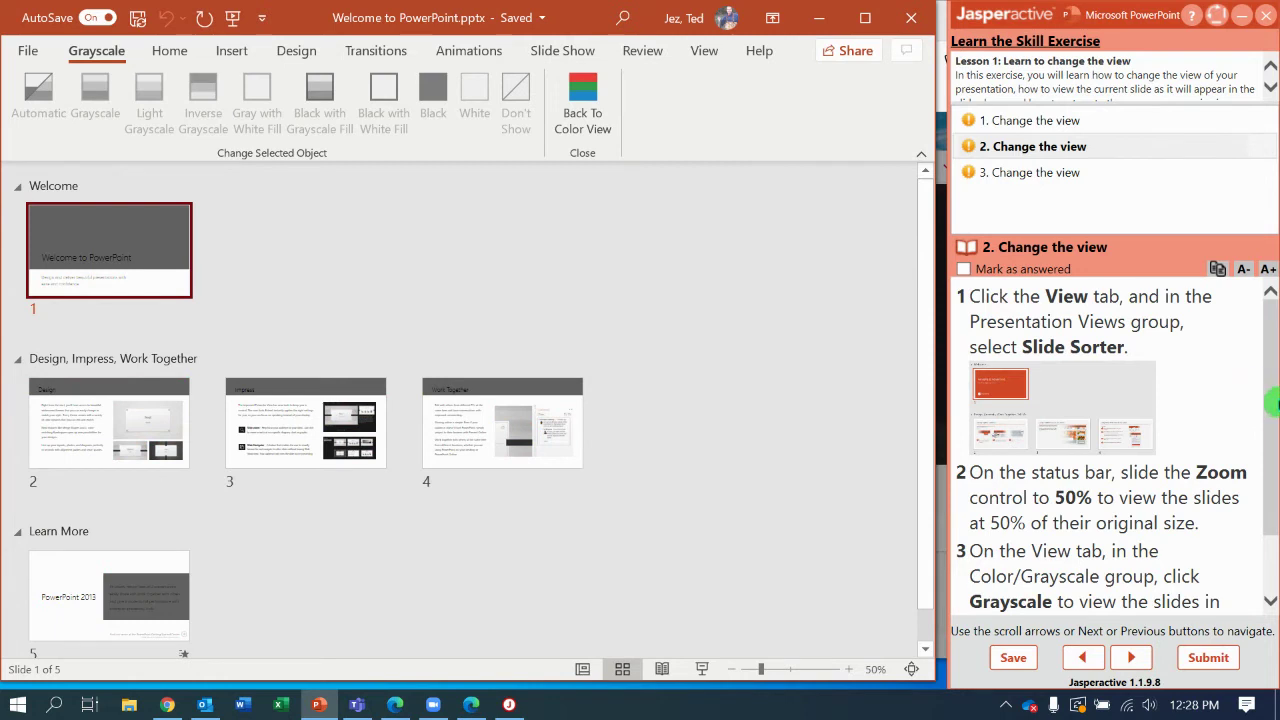
left_click_drag(1272, 395, 1271, 528)
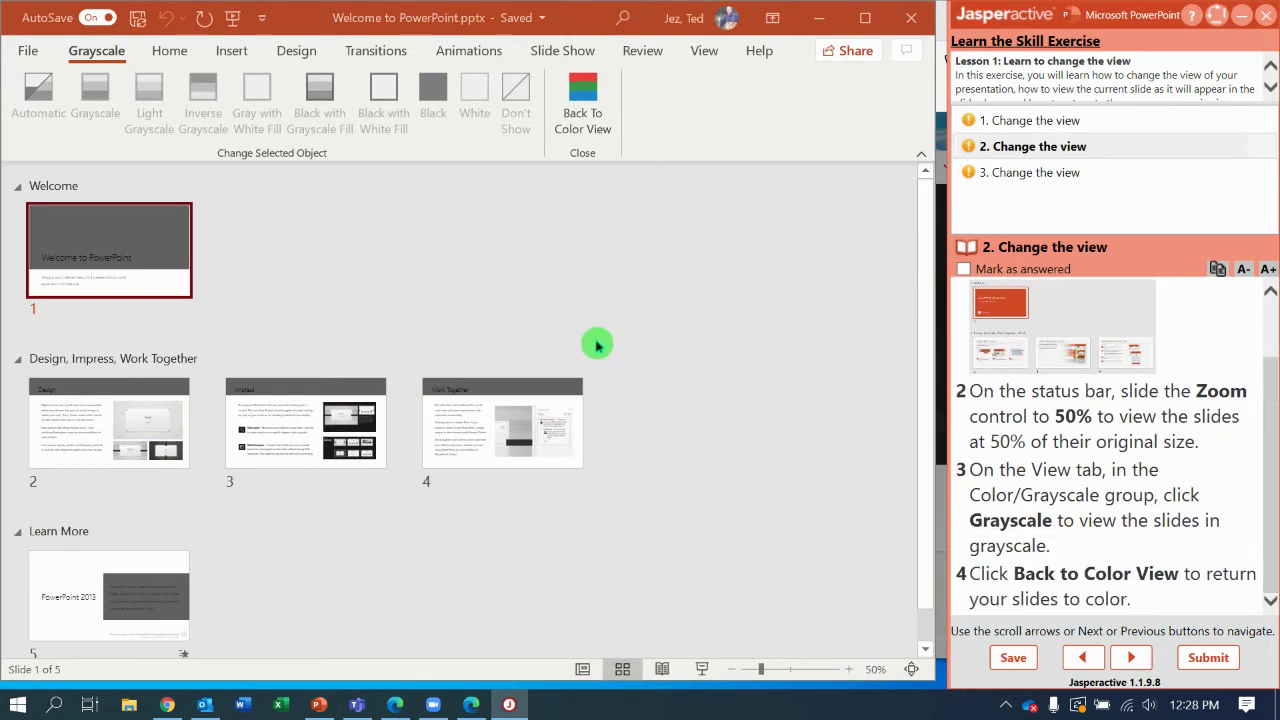
left_click(585, 108)
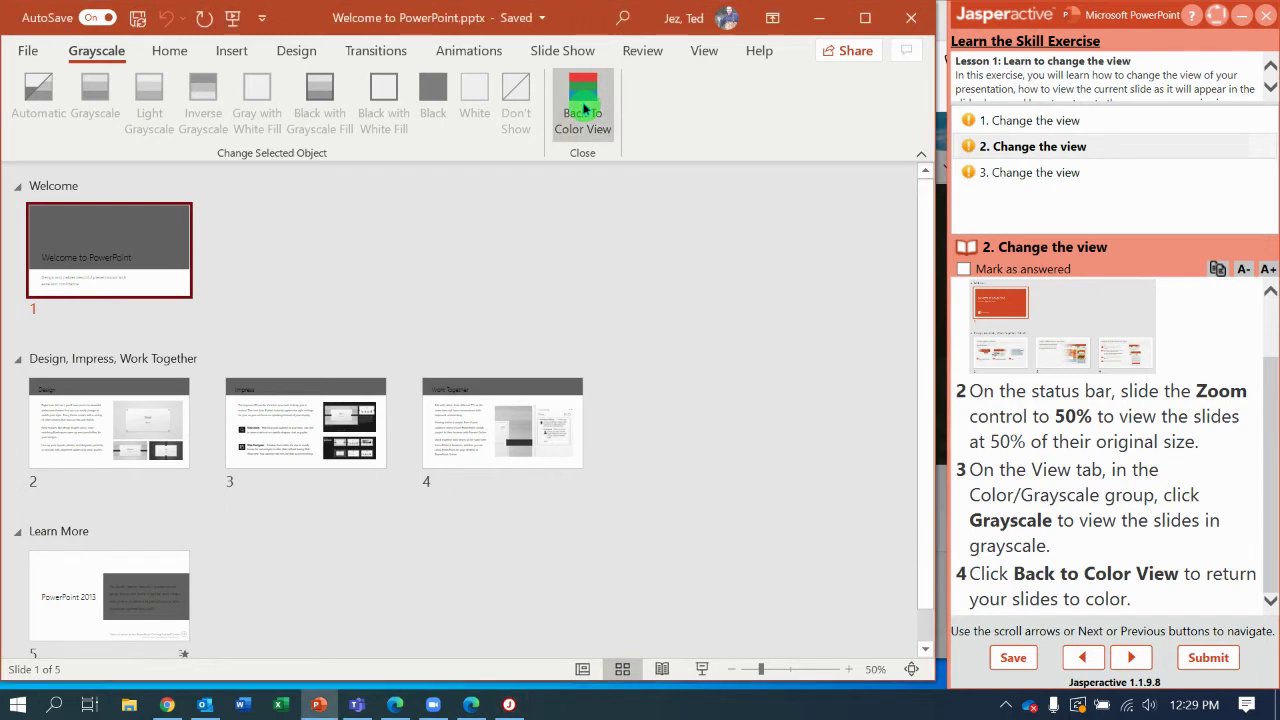
left_click(585, 108)
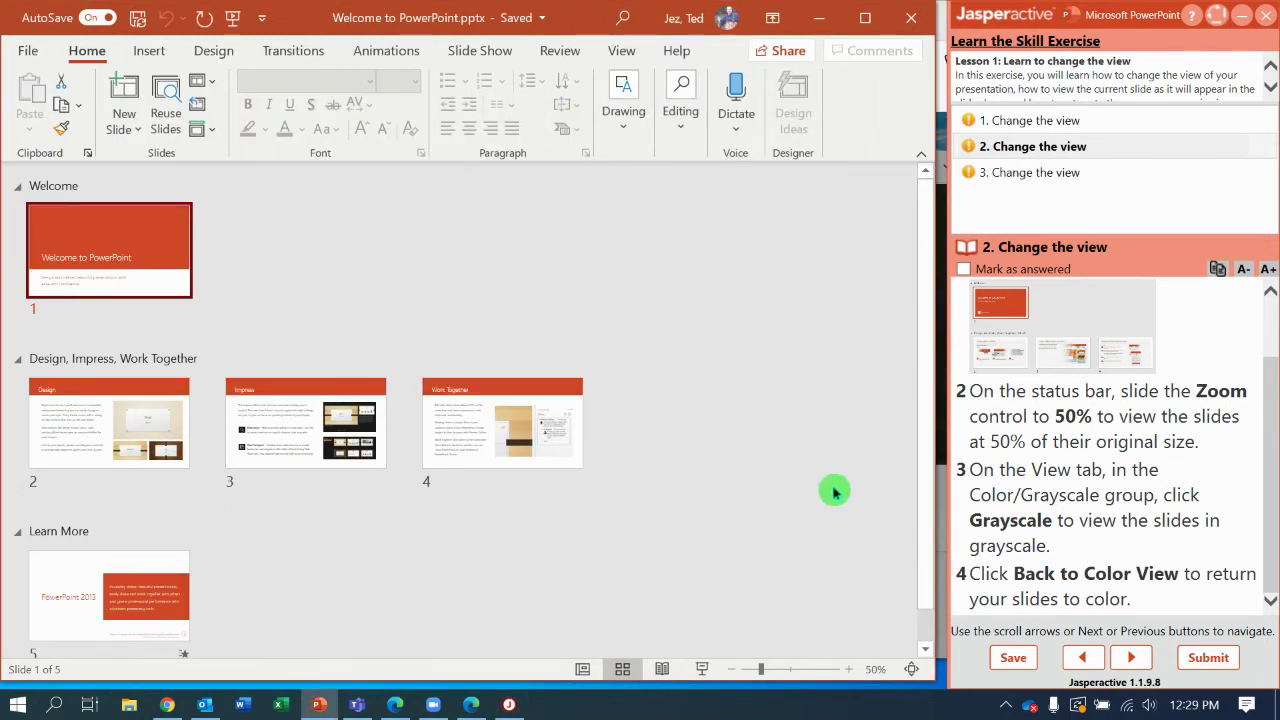
left_click(1134, 658)
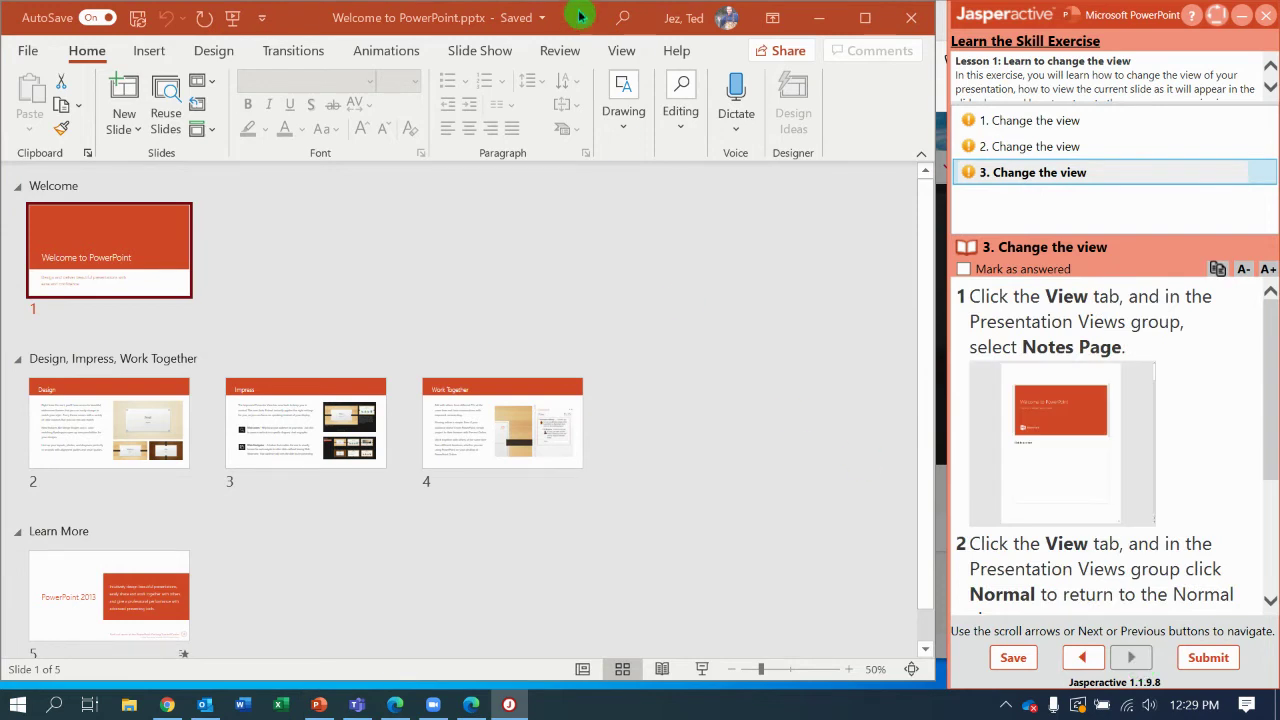
Switch to Notes Page view, showing slide 1 above its empty notes area.
left_click(622, 52)
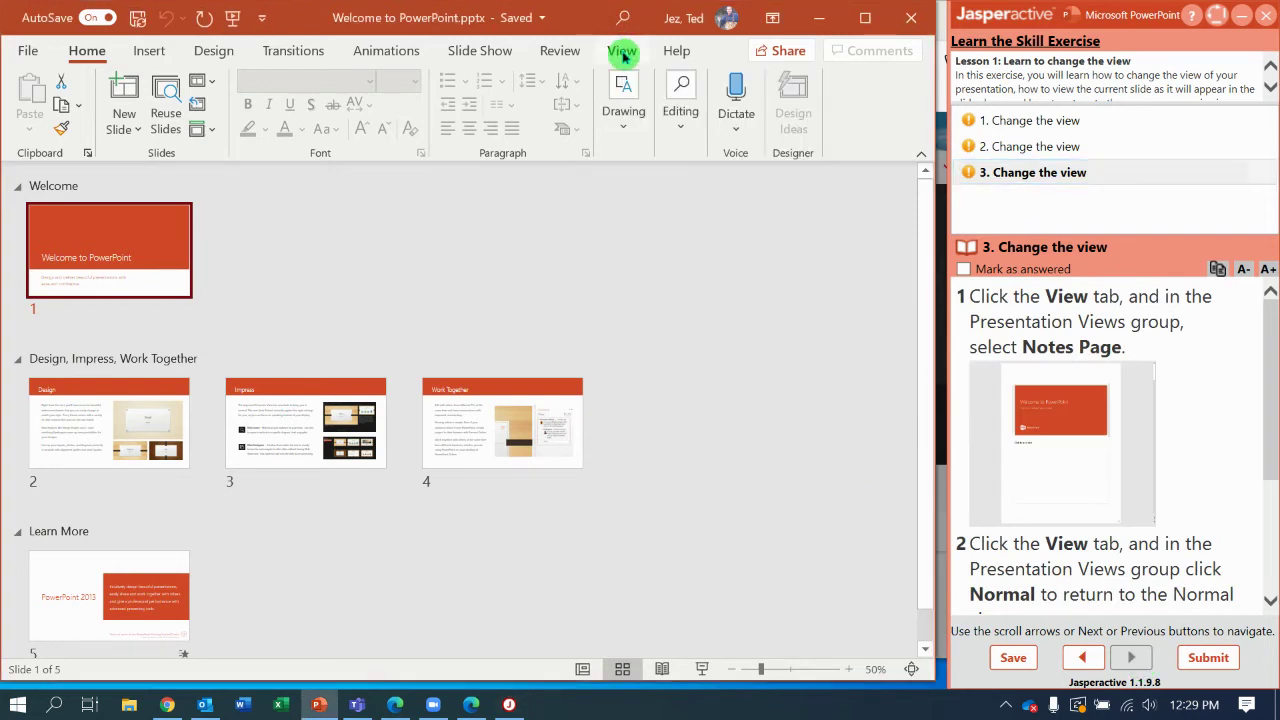
left_click(622, 52)
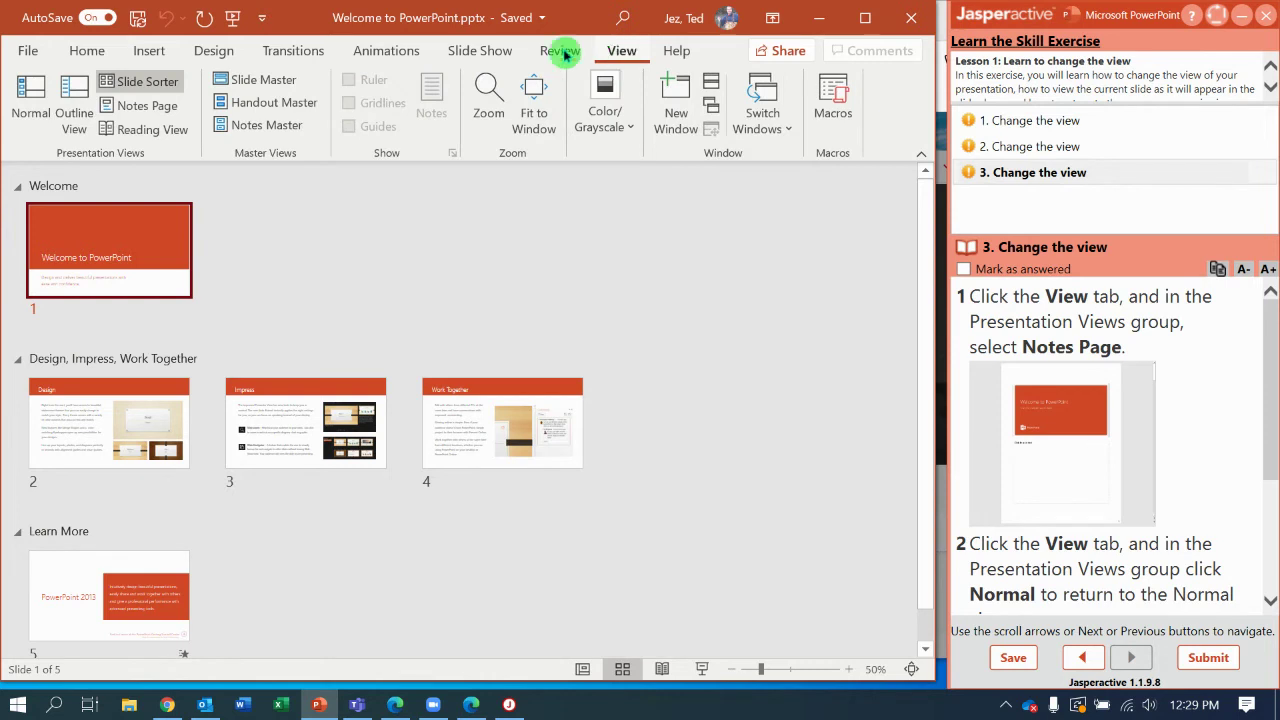
left_click(133, 108)
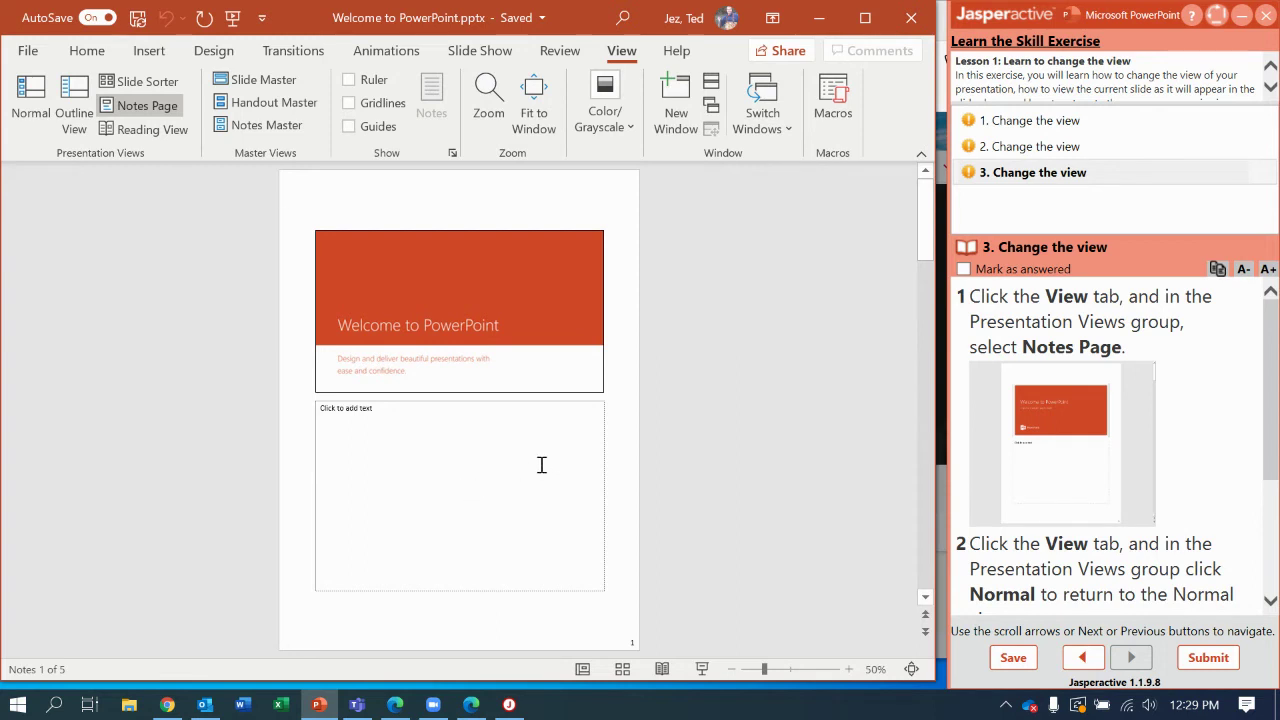
Return to Normal view and select slide 3, 'Impress'.
left_click(31, 95)
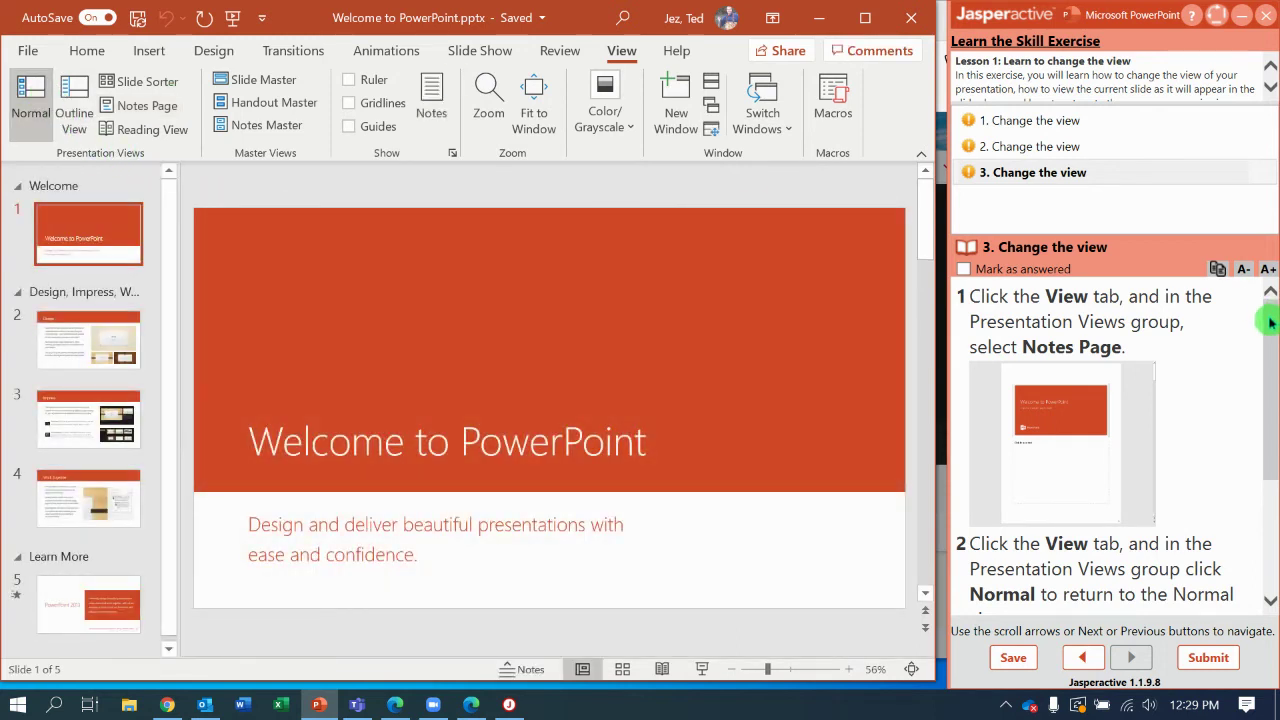
left_click_drag(1271, 323, 1272, 487)
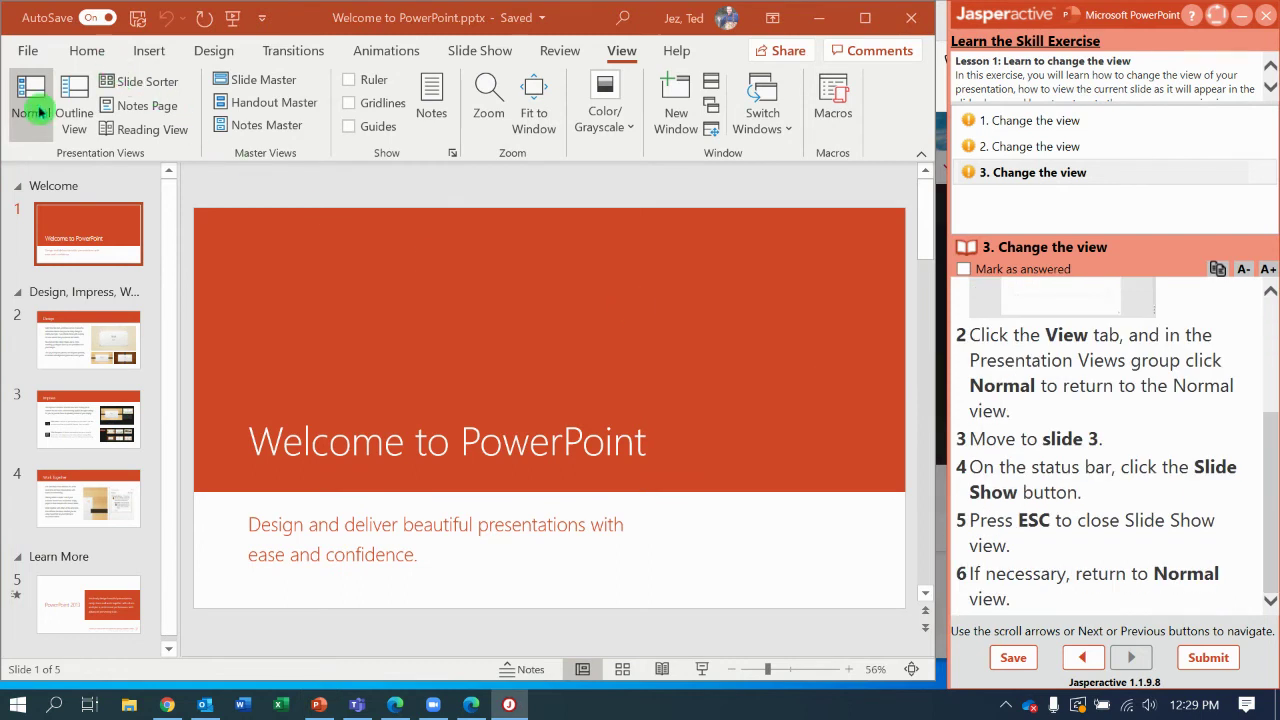
left_click(74, 417)
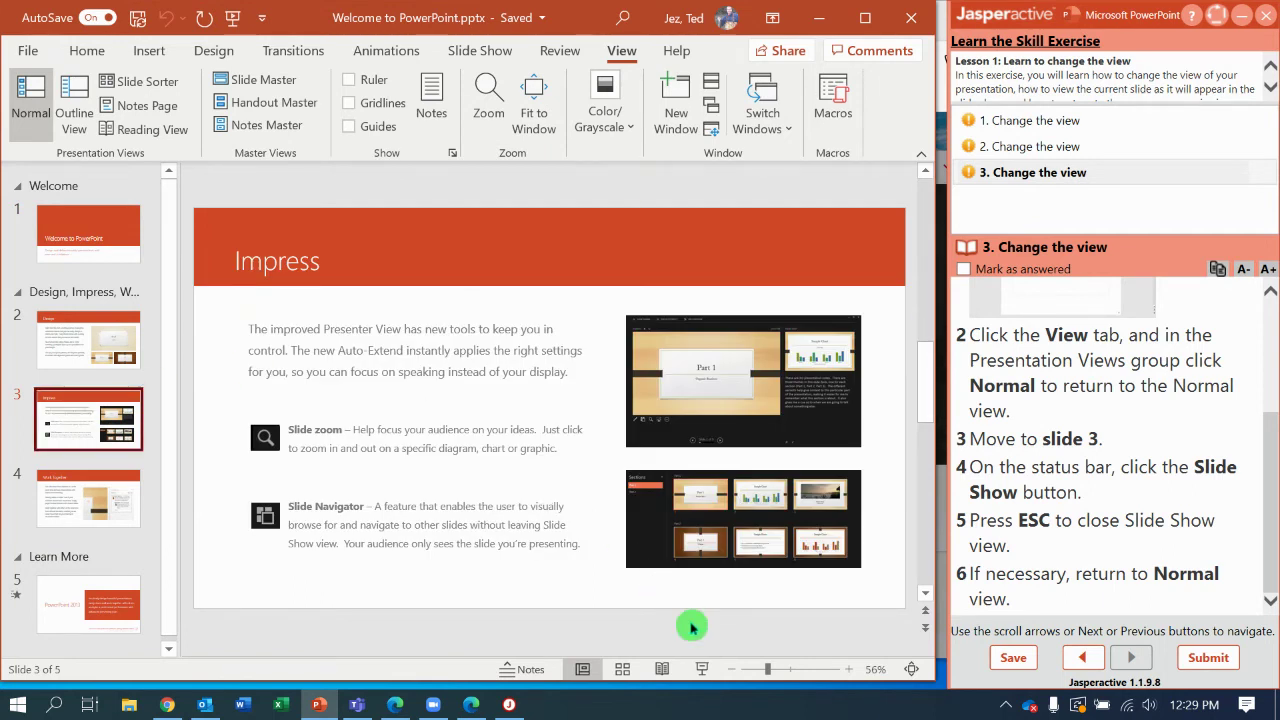
Present the Impress slide full screen from the current slide, then end the show.
left_click(703, 669)
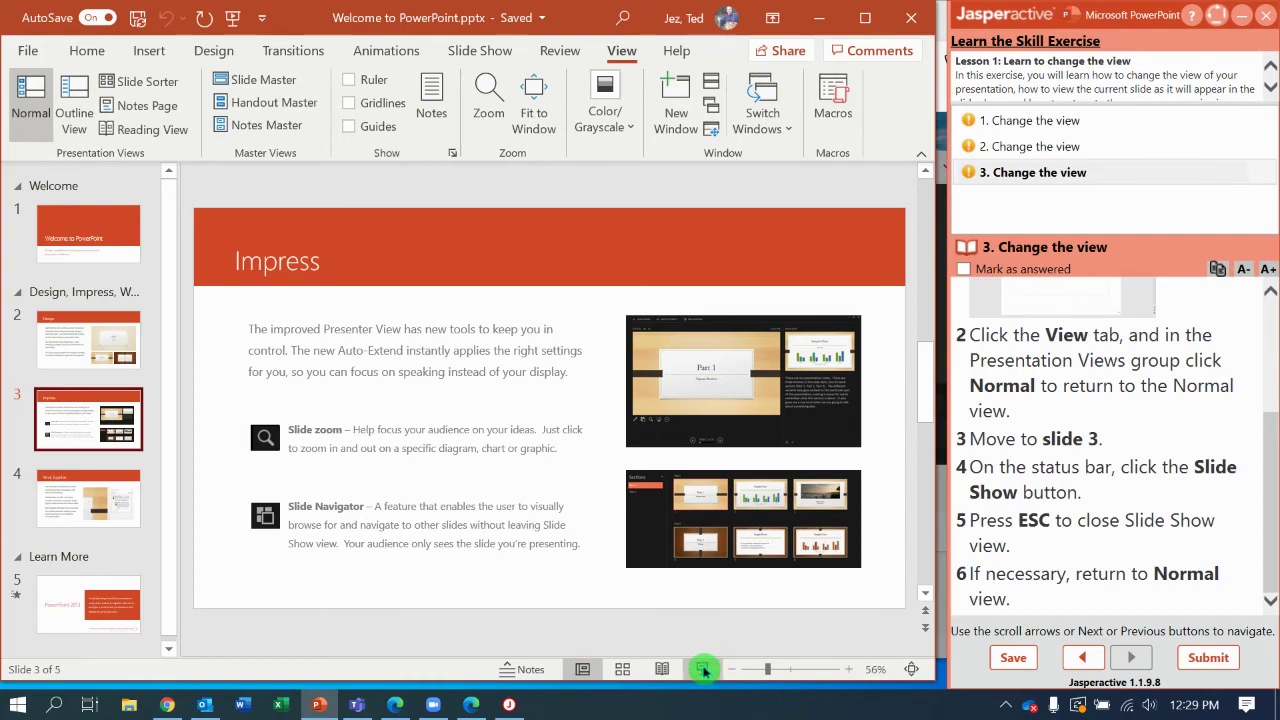
left_click(703, 667)
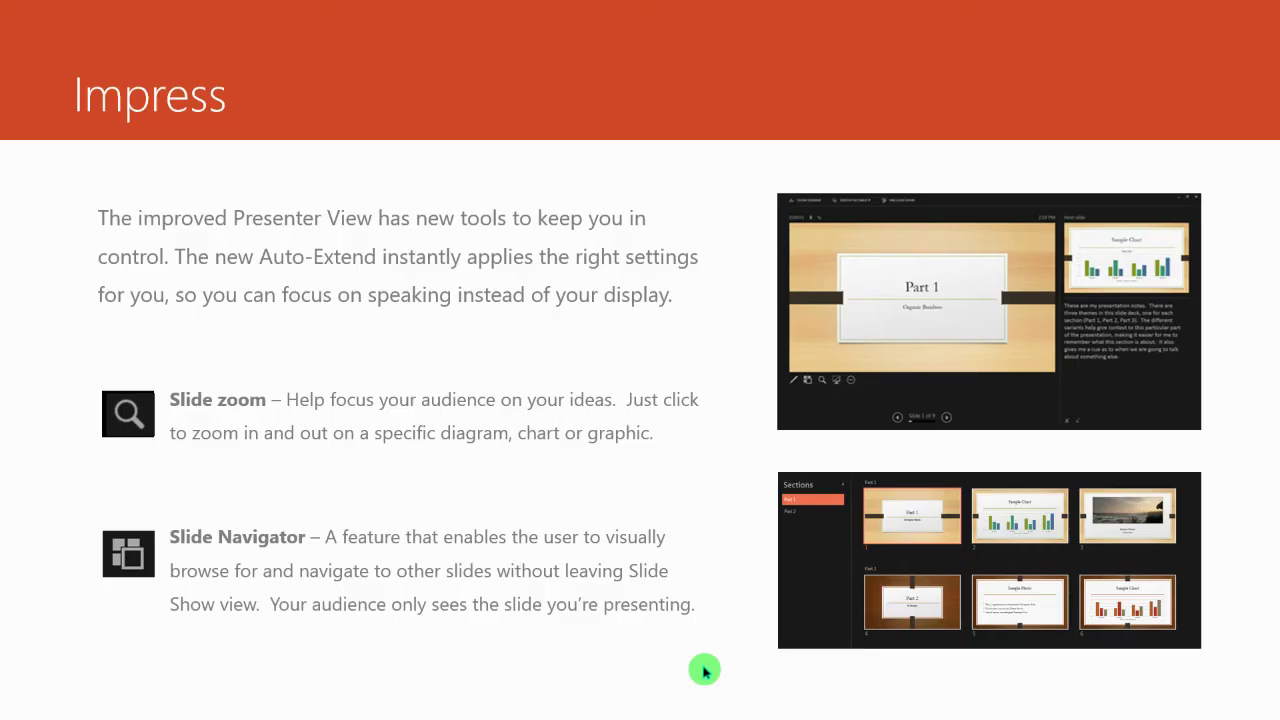
key("Escape")
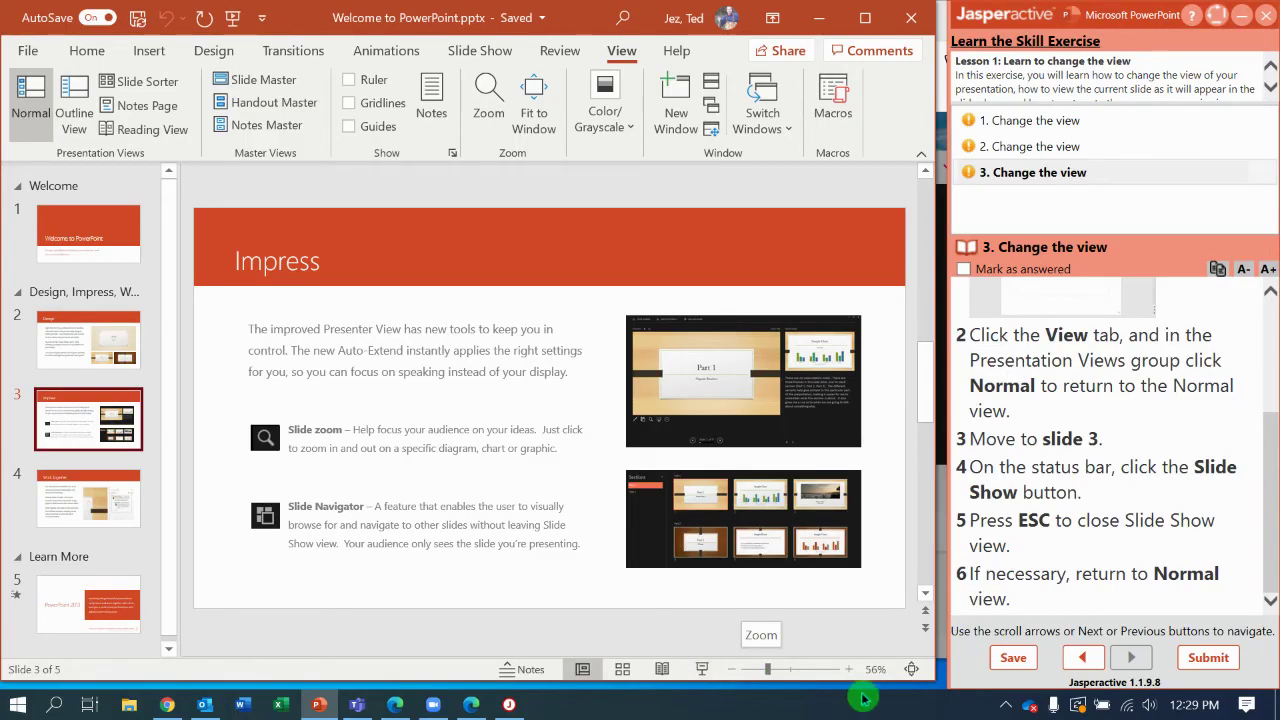
Ensure Normal view, then submit the Change the view exercise results, scoring 100% (3 of 3).
left_click(1190, 595)
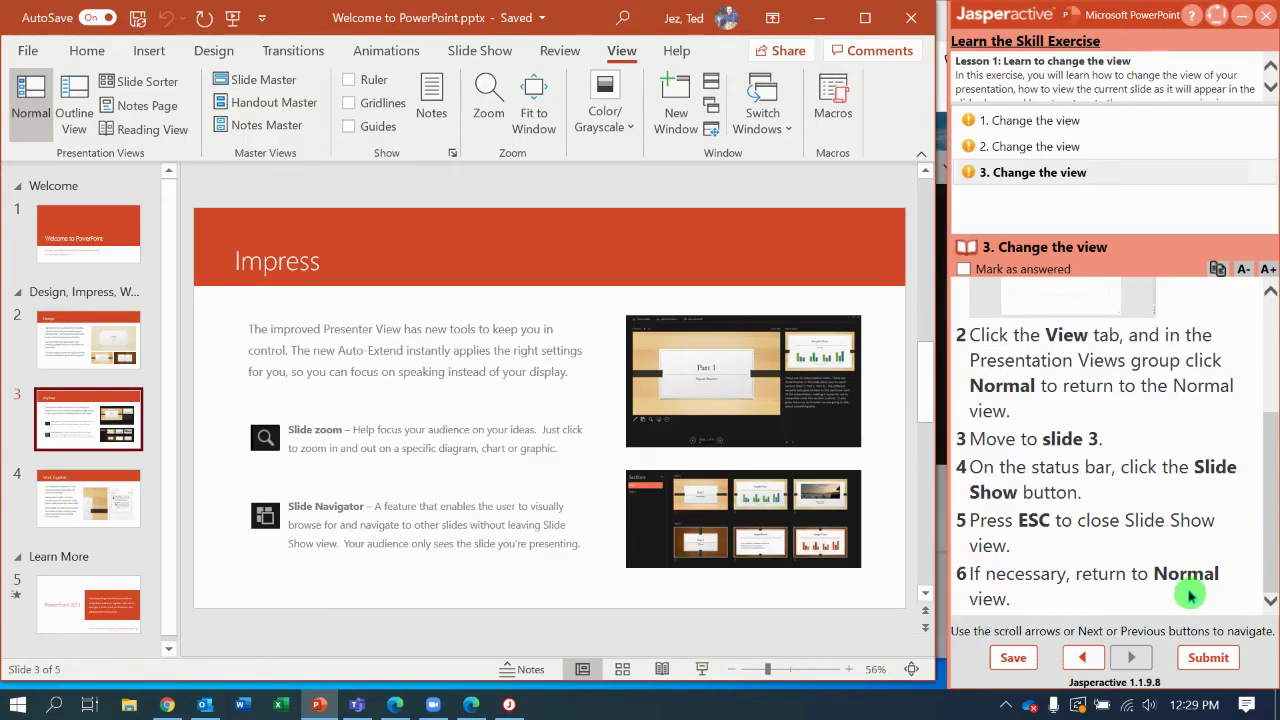
left_click(35, 100)
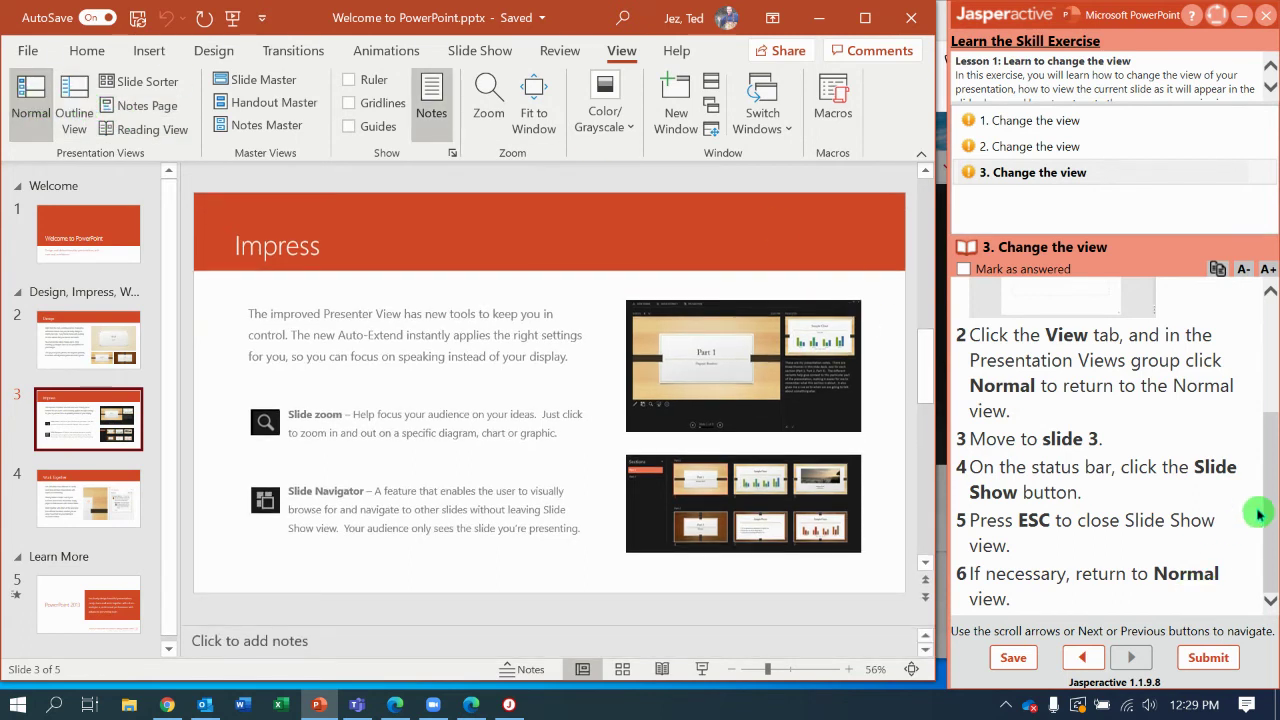
left_click(1216, 660)
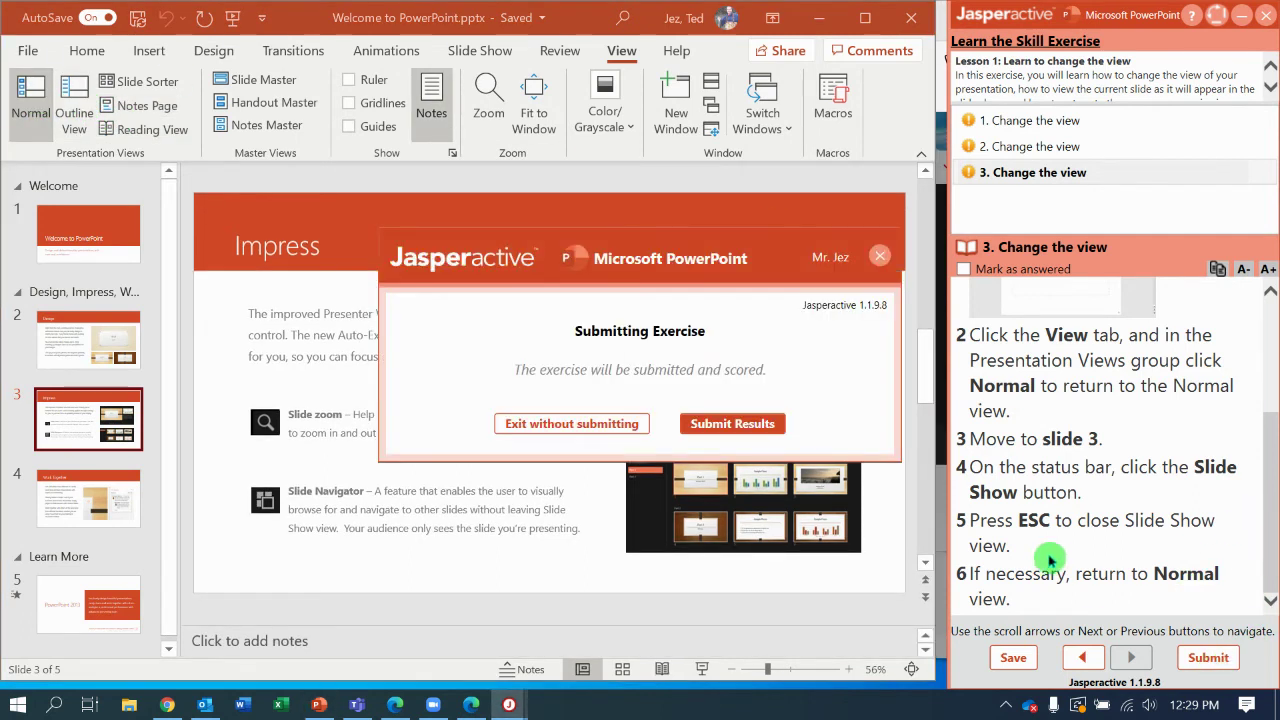
left_click(748, 428)
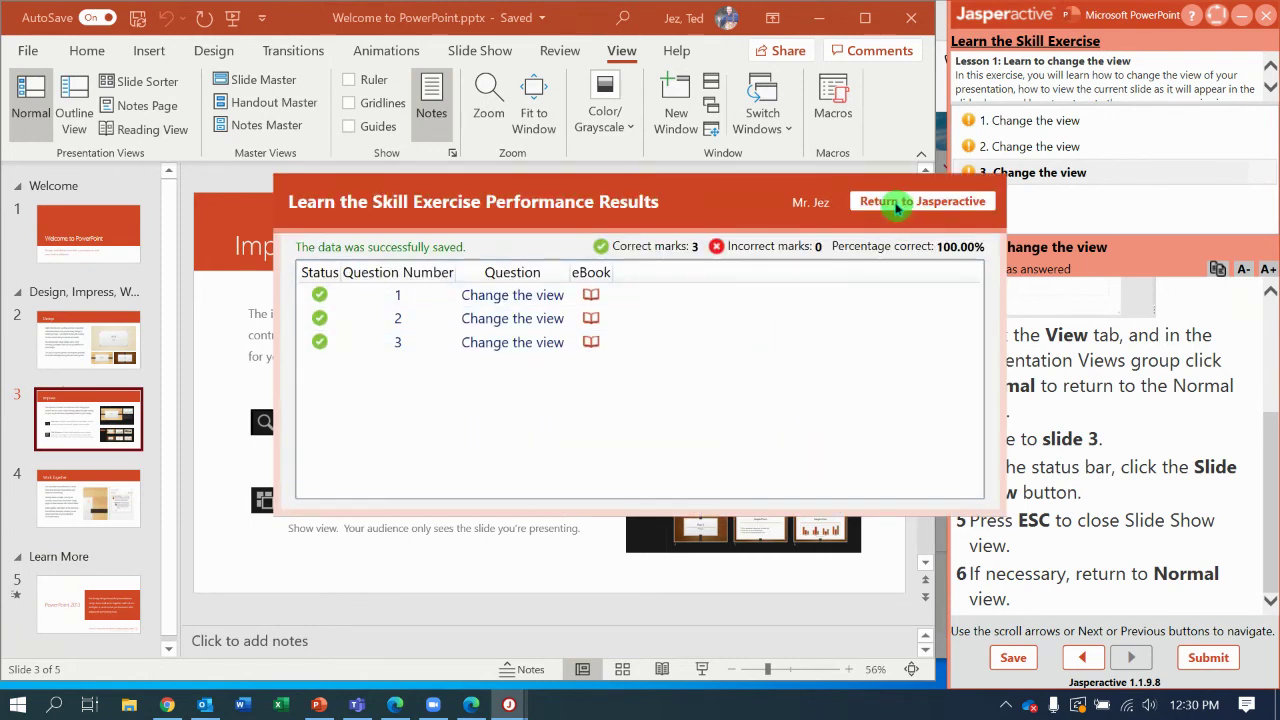
Return to the Jasperactive course page and dismiss the Lesson 1 and Go-Getter badge popups.
left_click(897, 204)
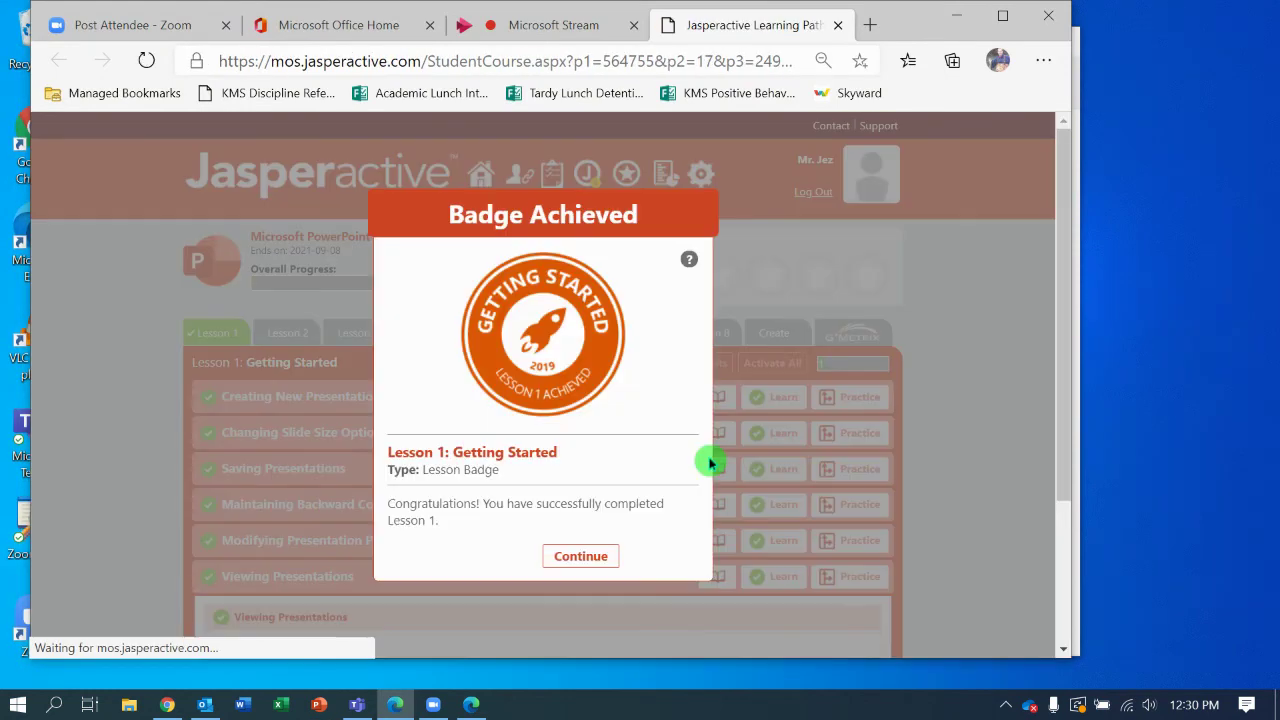
left_click(607, 565)
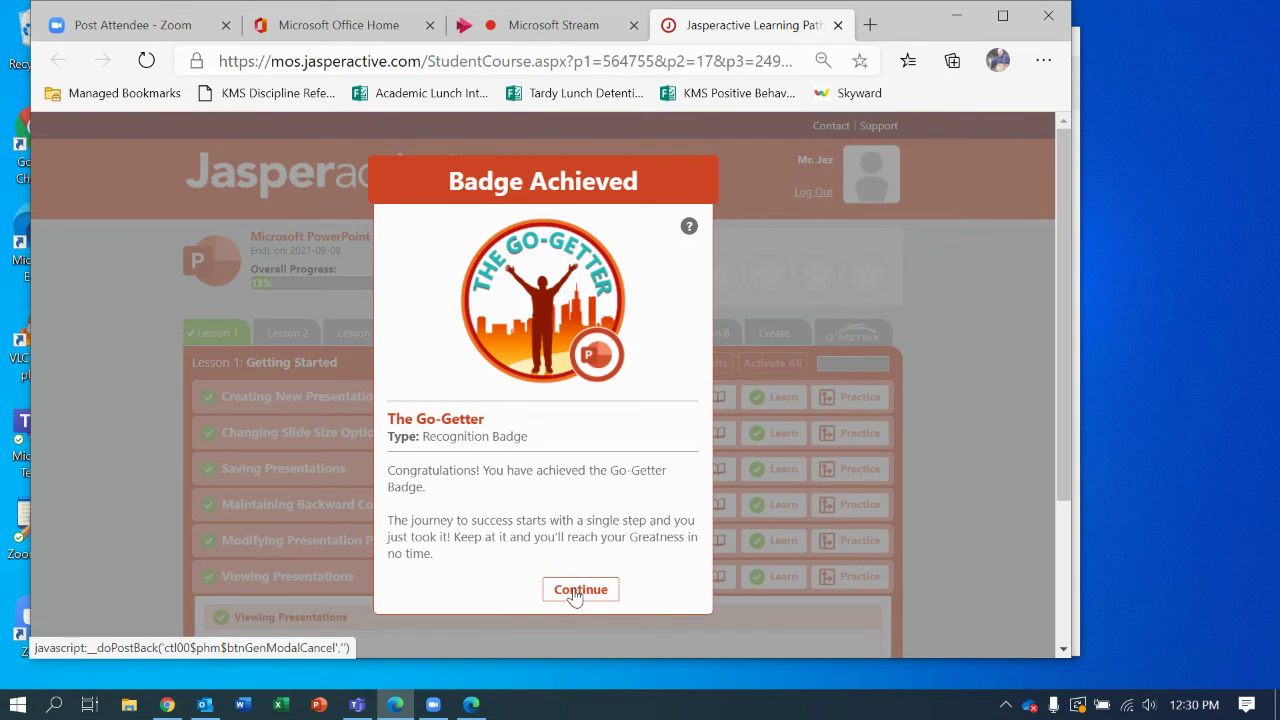
left_click(578, 592)
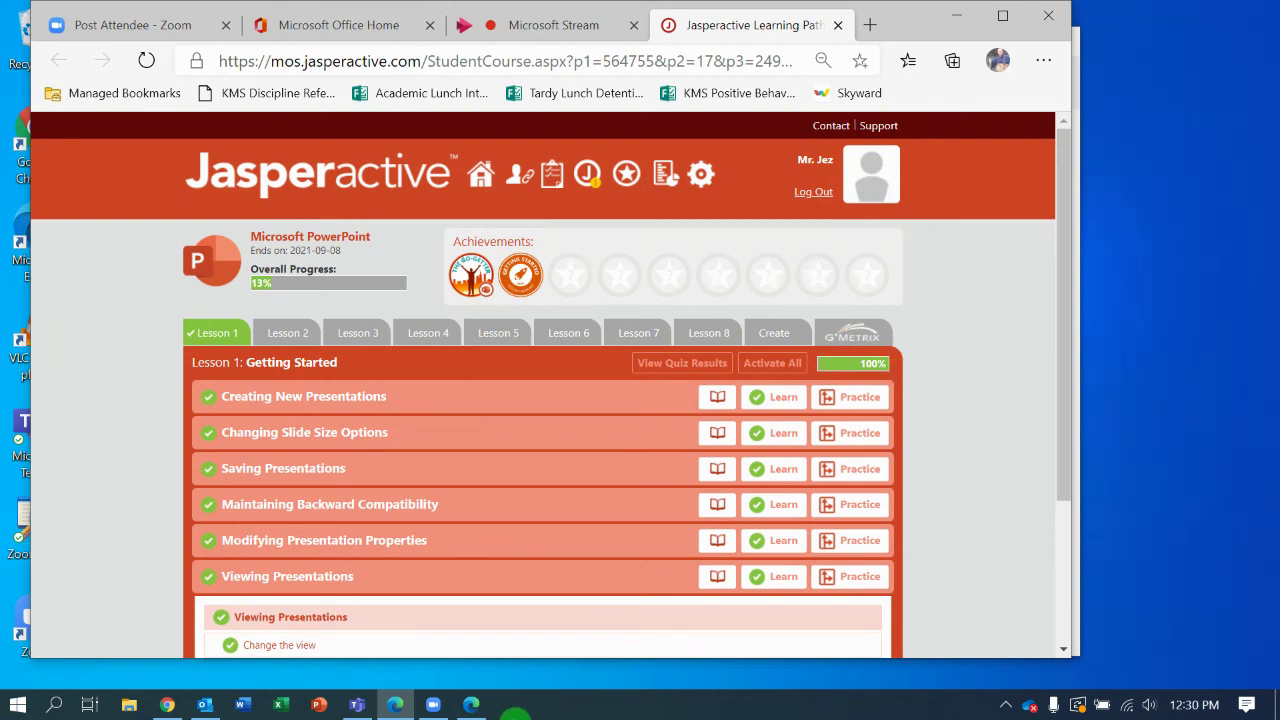
mouse_move(399, 710)
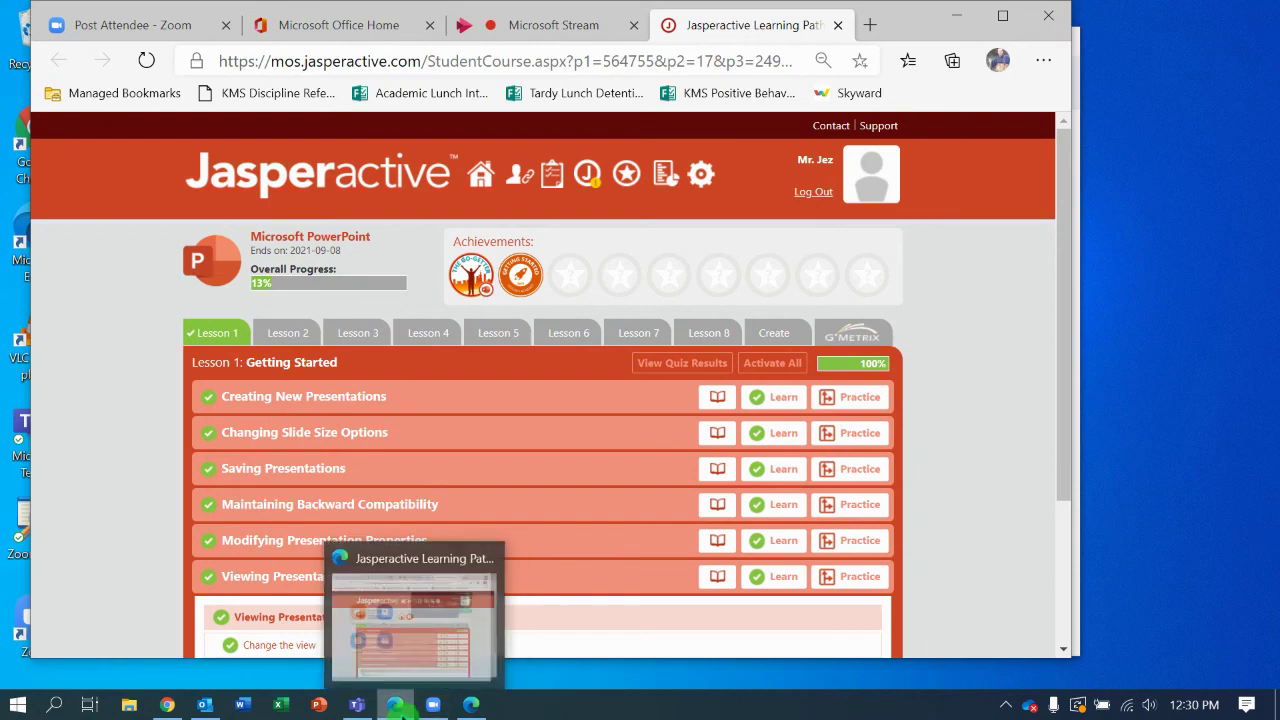